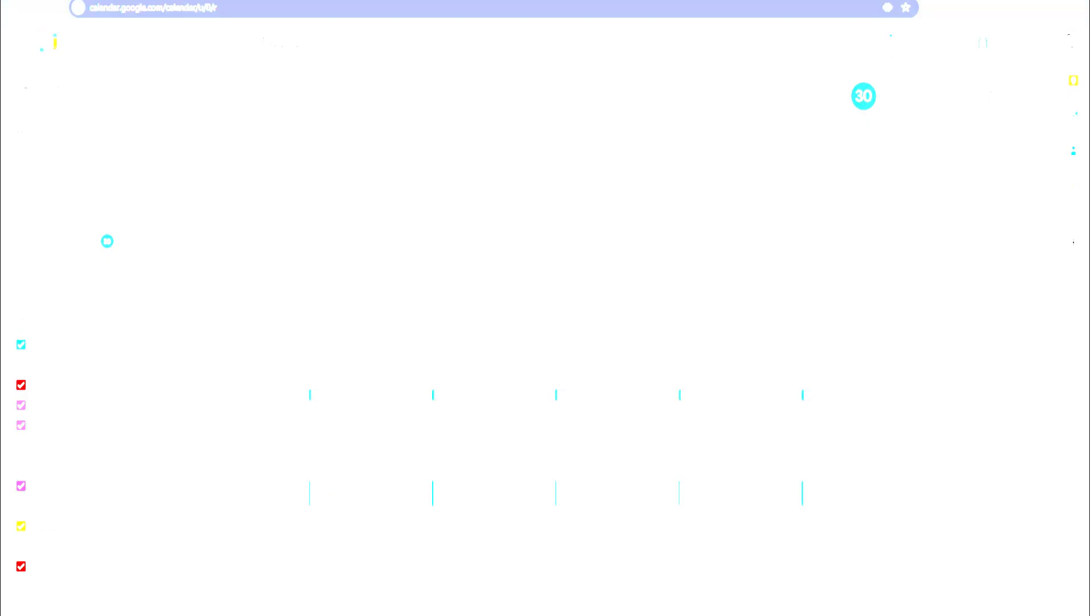
Look over the scheduled events for the week of May 25–31 and the list of calendars
scroll(347, 220, "down", 5)
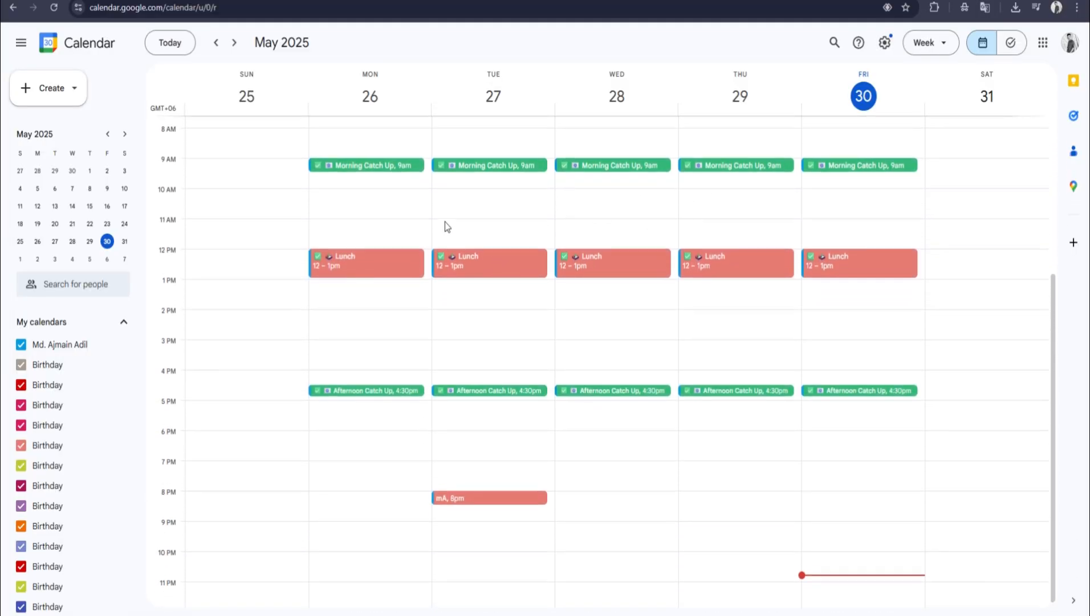
scroll(444, 223, "up", 4)
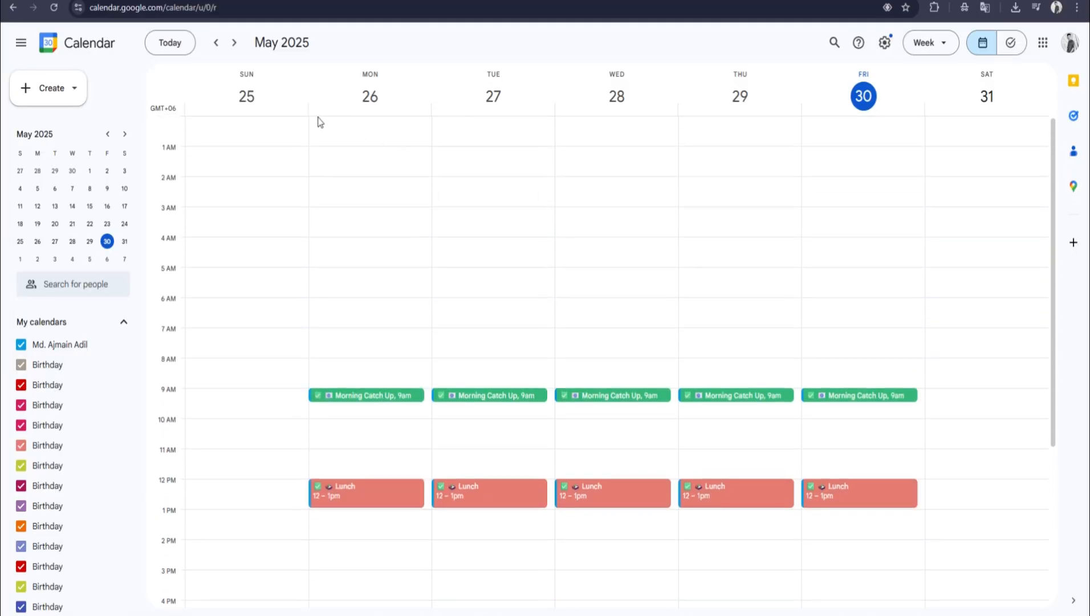
left_click(21, 46)
left_click(24, 49)
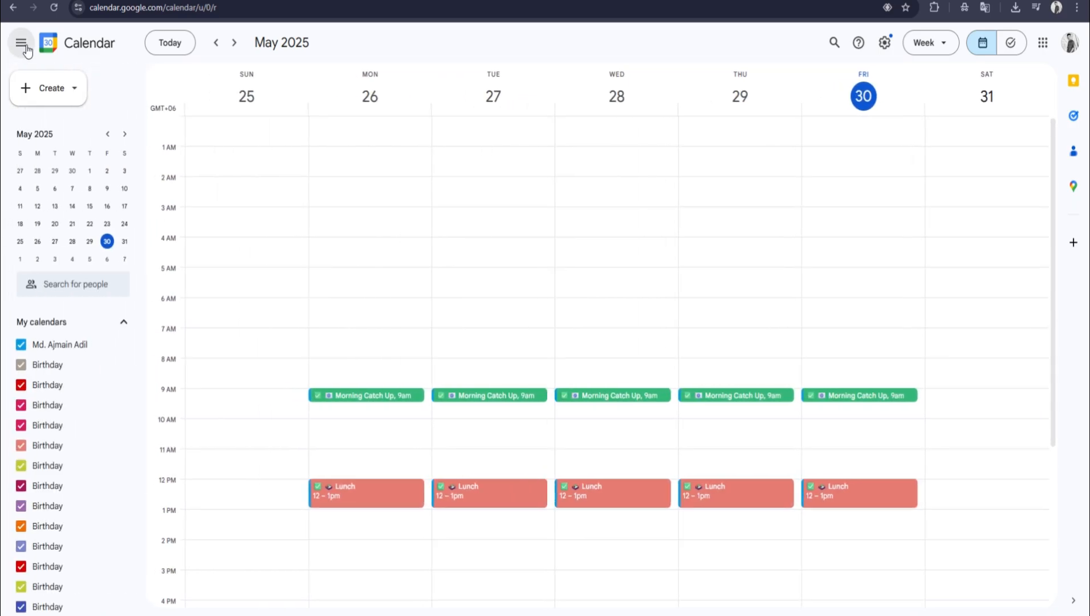
scroll(62, 359, "down", 5)
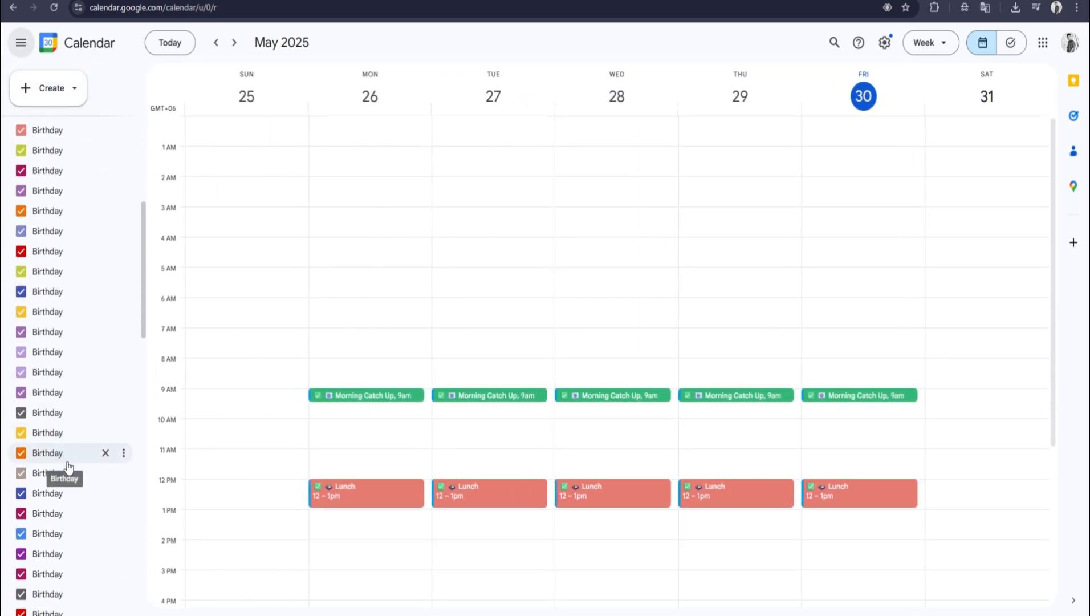
scroll(68, 465, "down", 2)
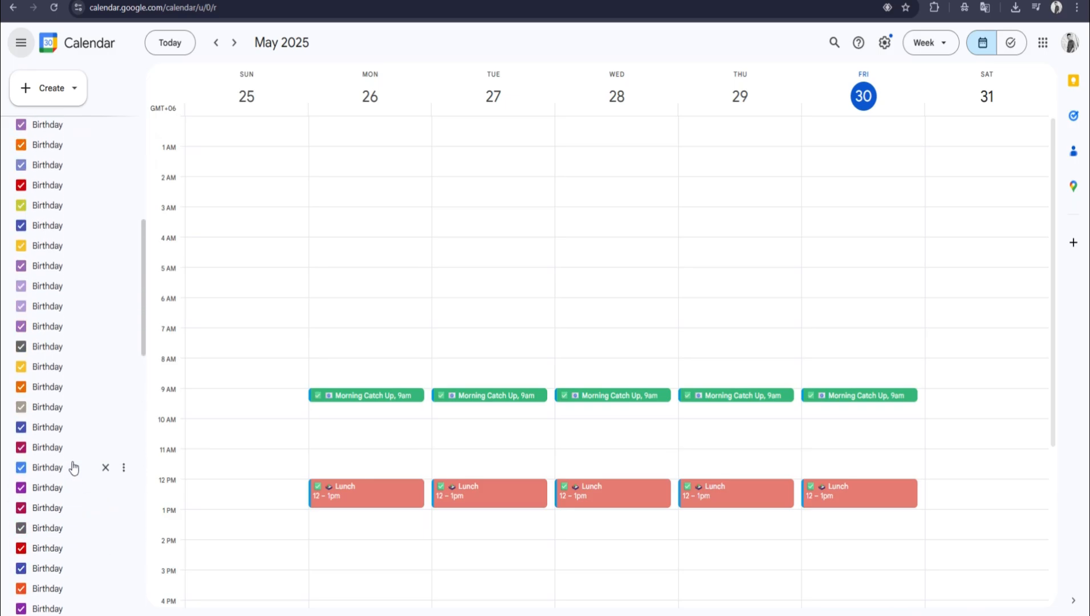
scroll(73, 467, "up", 8)
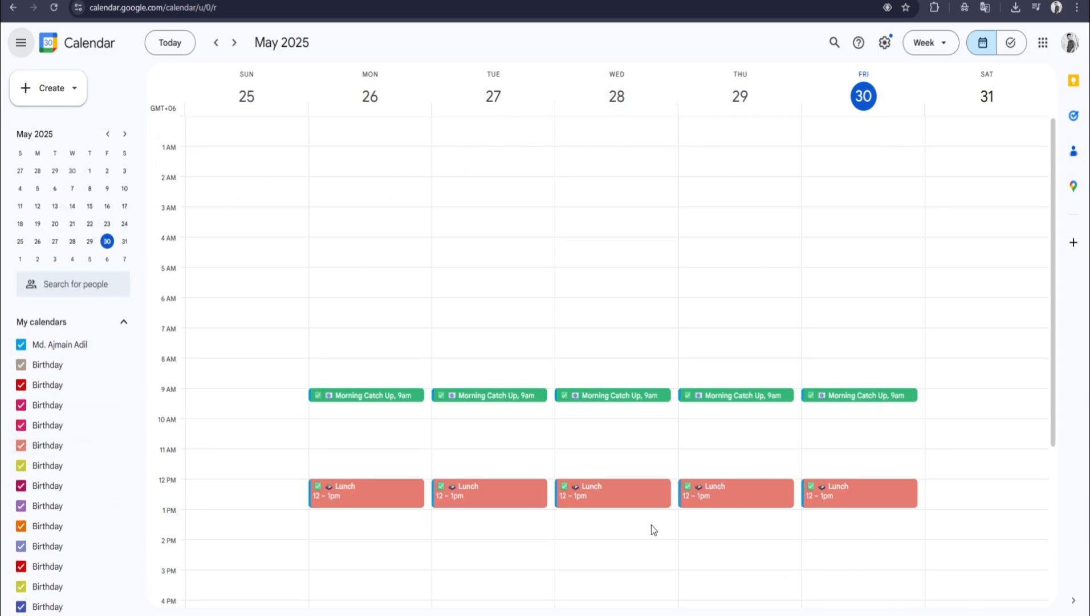
scroll(655, 317, "down", 4)
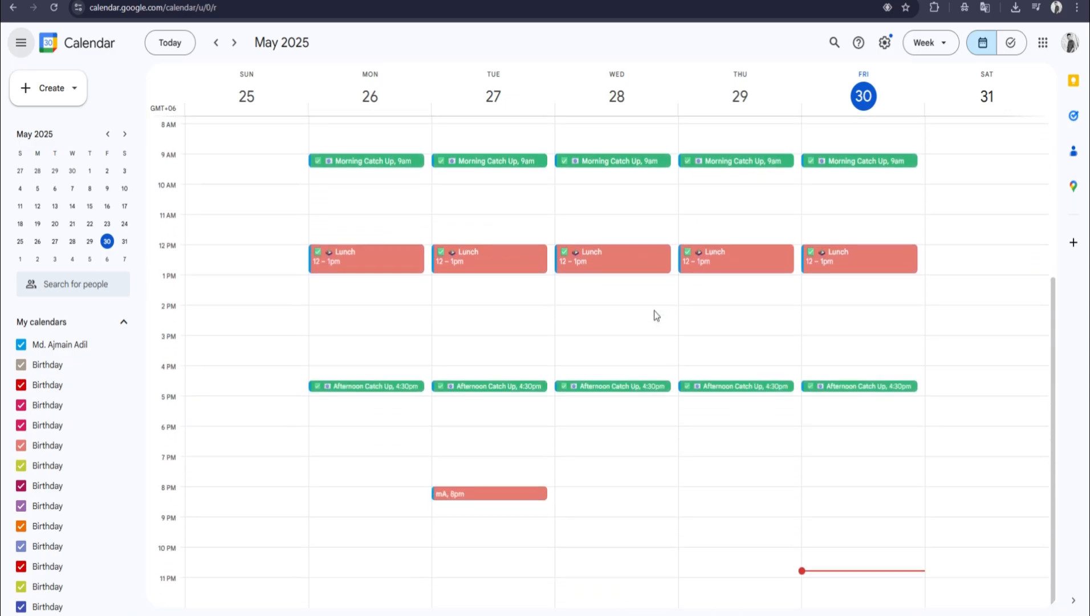
scroll(654, 310, "up", 4)
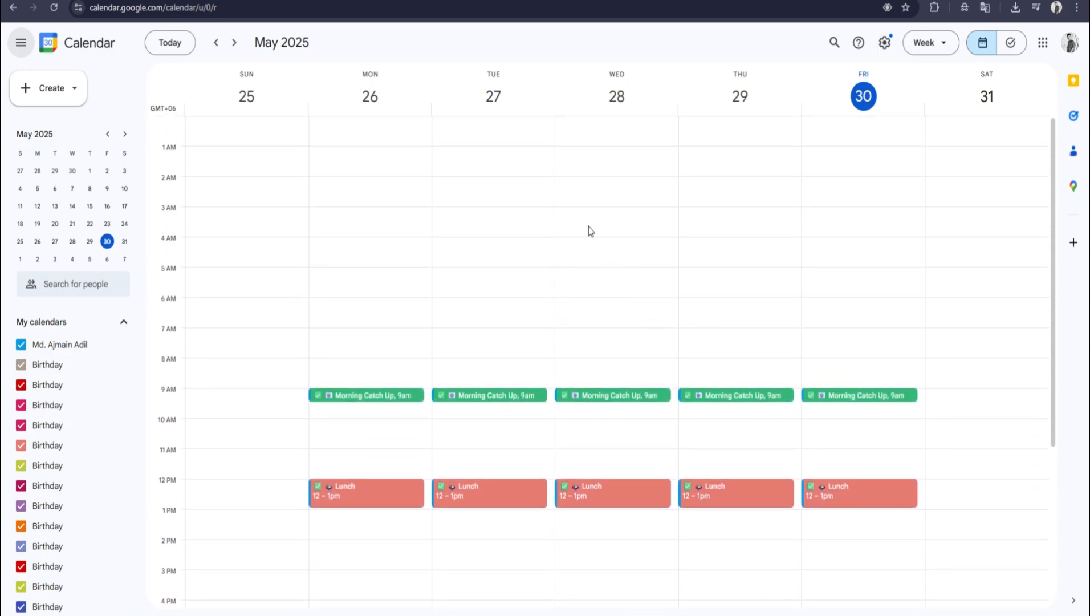
scroll(588, 231, "down", 4)
scroll(541, 219, "up", 4)
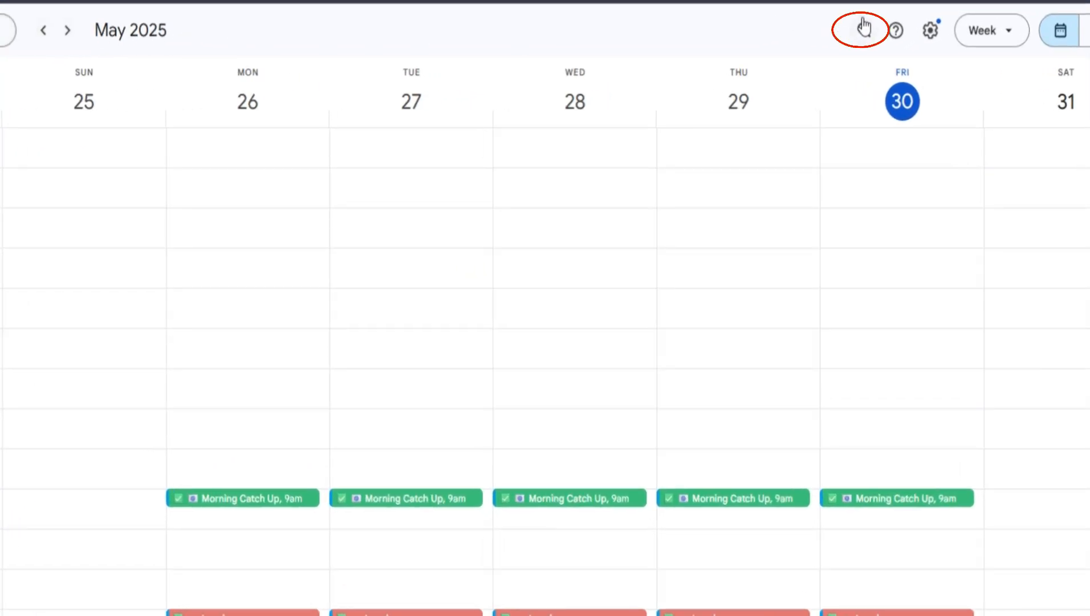
Open the calendar's event search and close it again
left_click(863, 26)
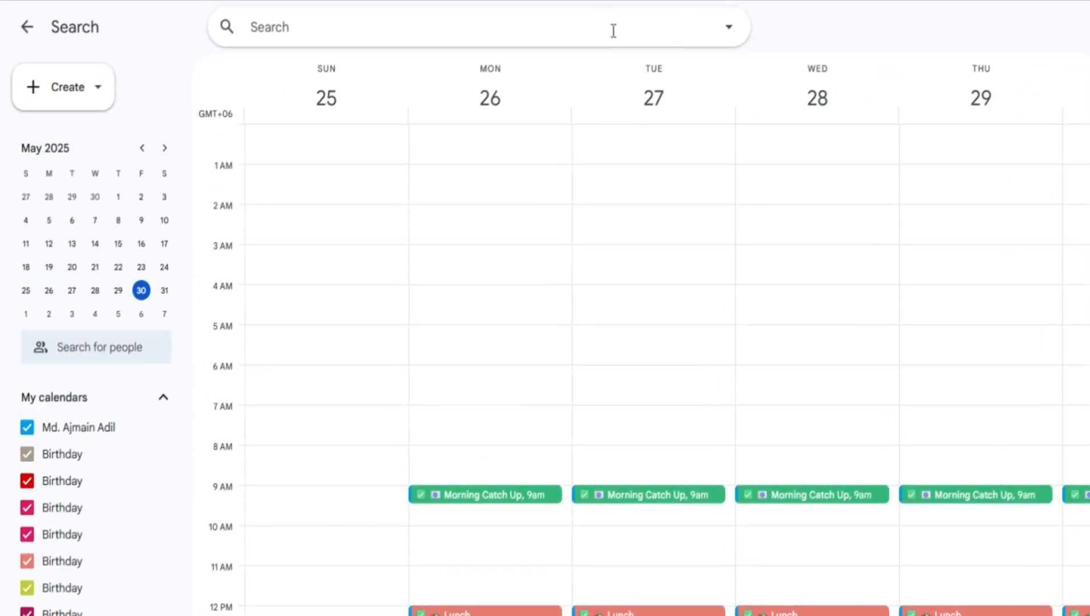
key("Escape")
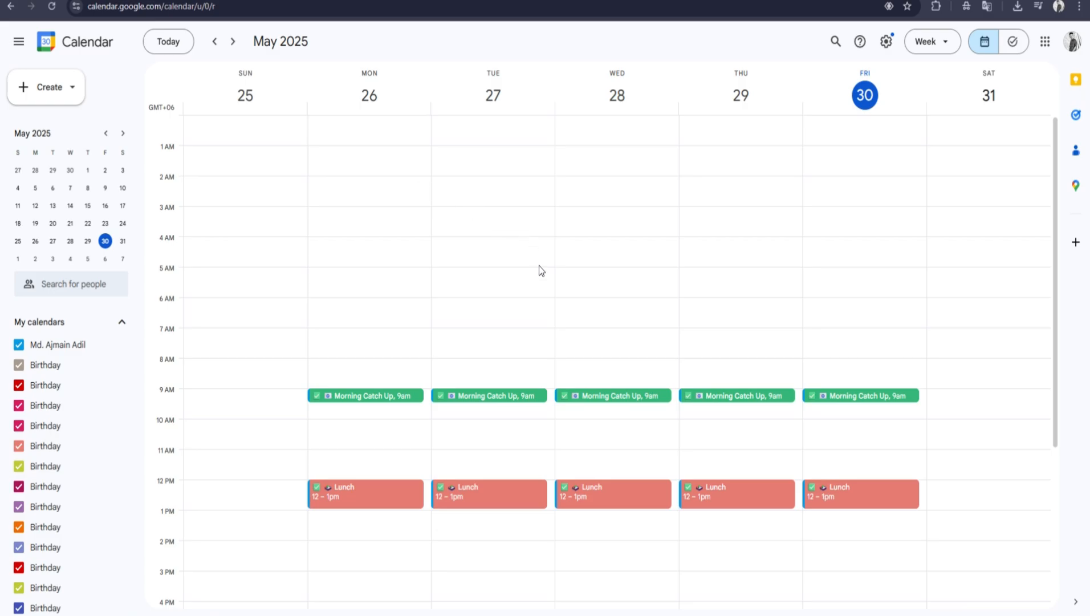
View the details of the Morning Catch Up event on Monday, May 26, and close them
scroll(539, 268, "down", 5)
scroll(540, 272, "up", 5)
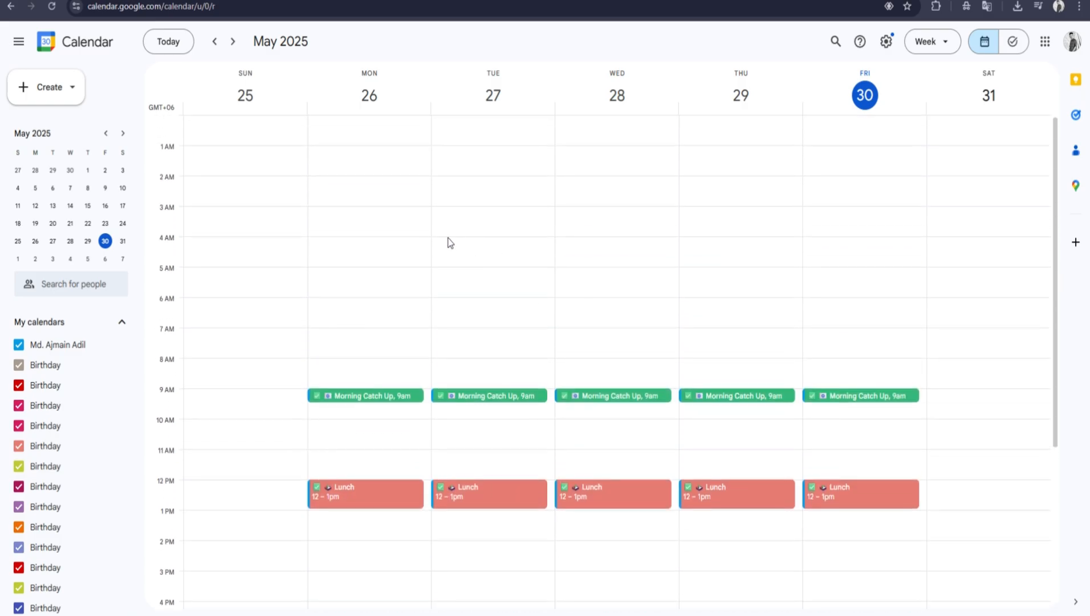
left_click(378, 228)
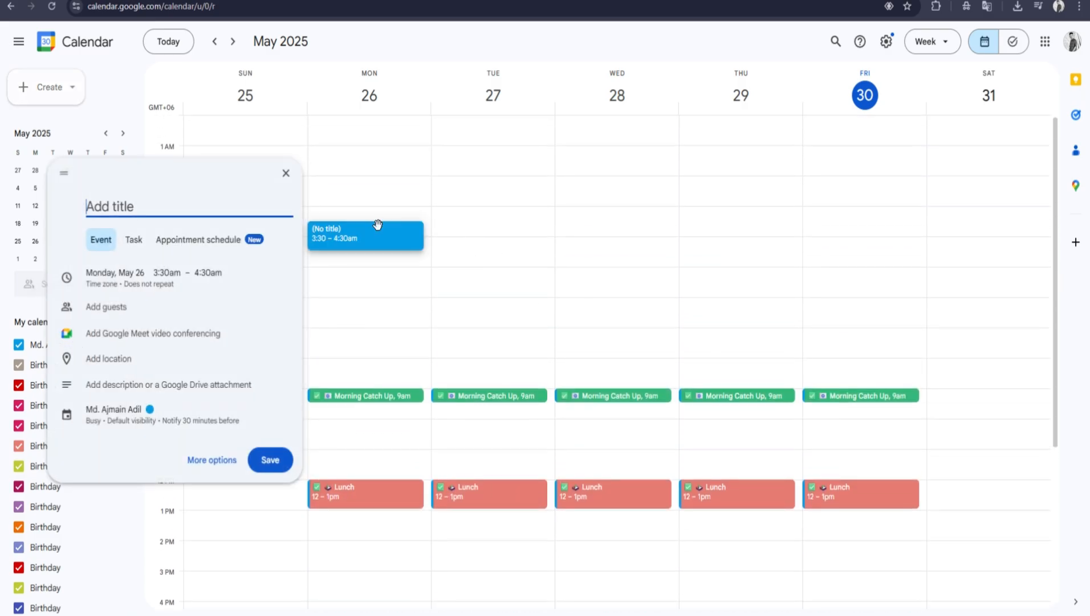
left_click(286, 172)
left_click(387, 397)
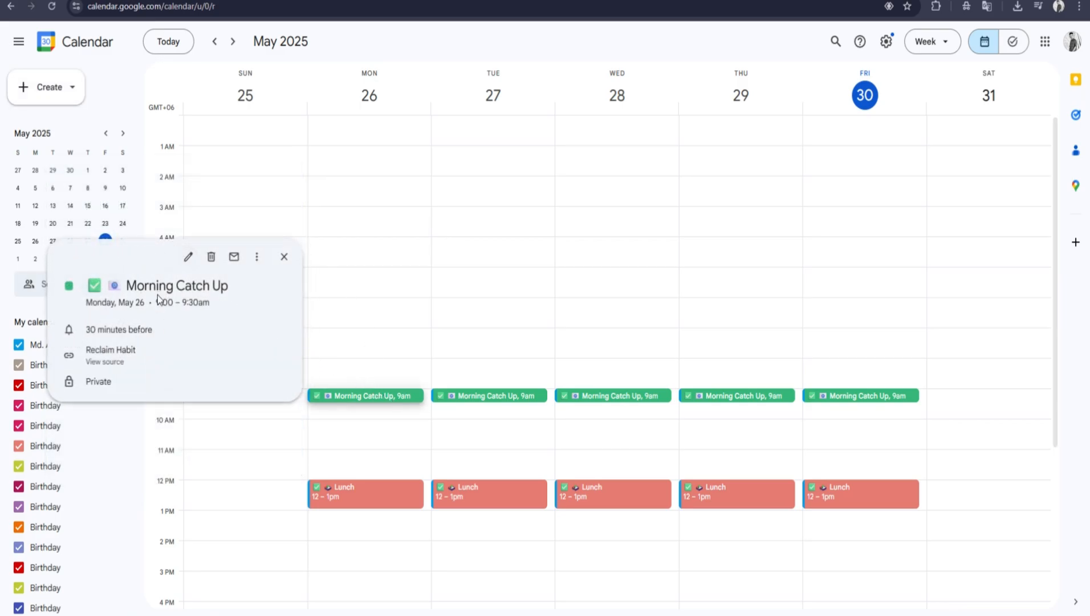
left_click_drag(124, 285, 247, 288)
left_click(317, 314)
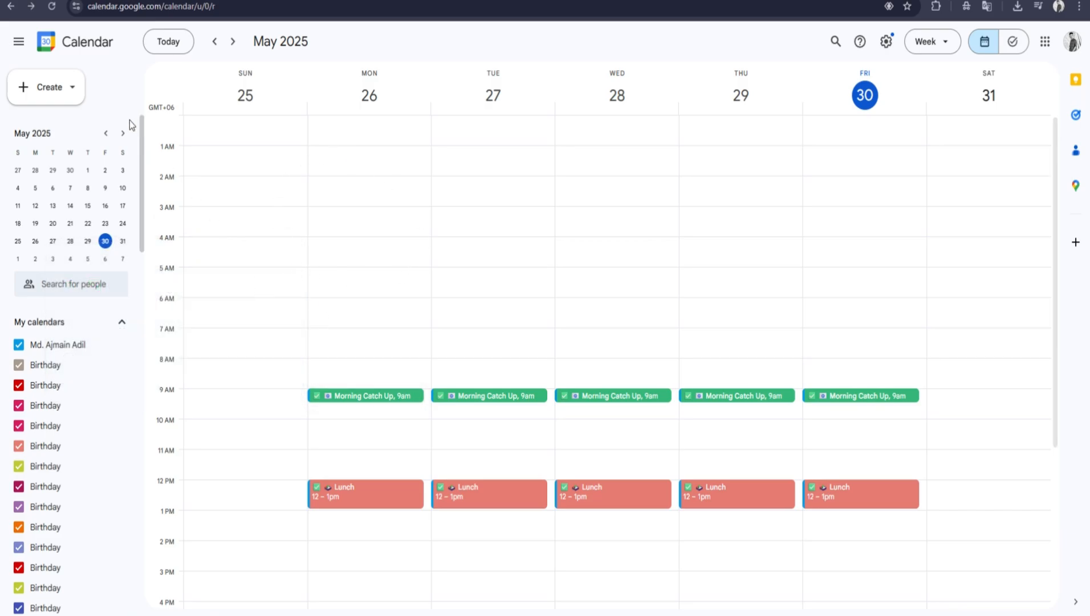
Look through the available calendar view options, such as Day, Week, Month, Year and Schedule
scroll(548, 319, "down", 3)
scroll(551, 326, "down", 1)
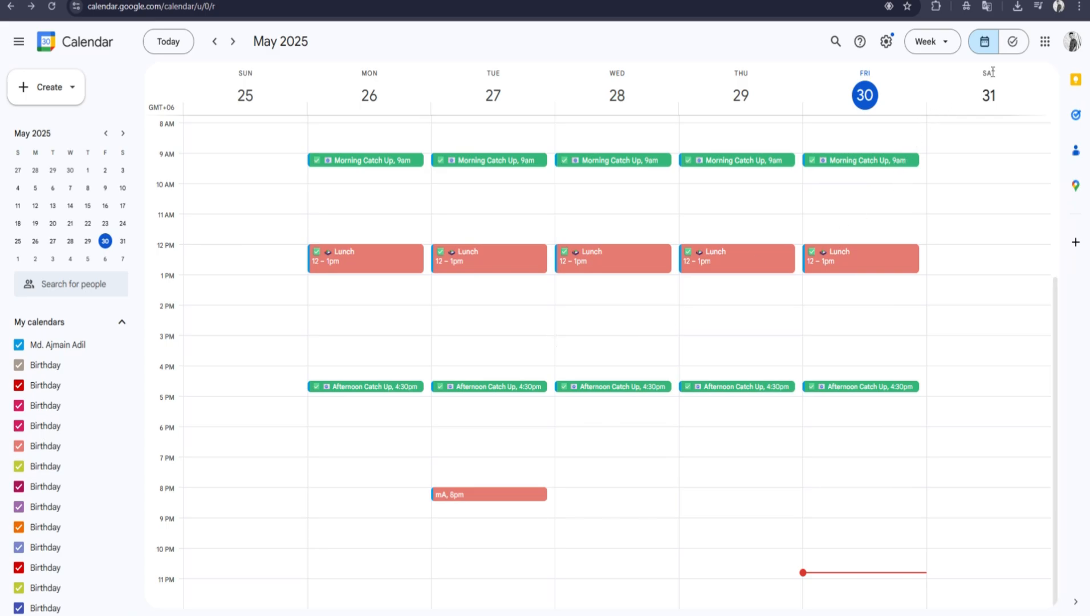
left_click(926, 46)
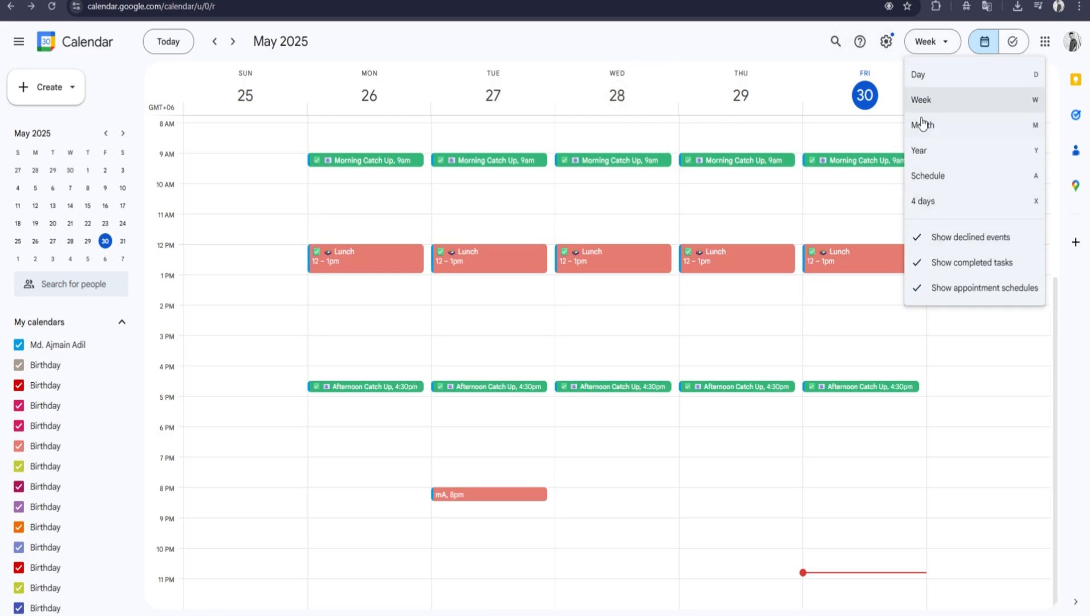
left_click(768, 45)
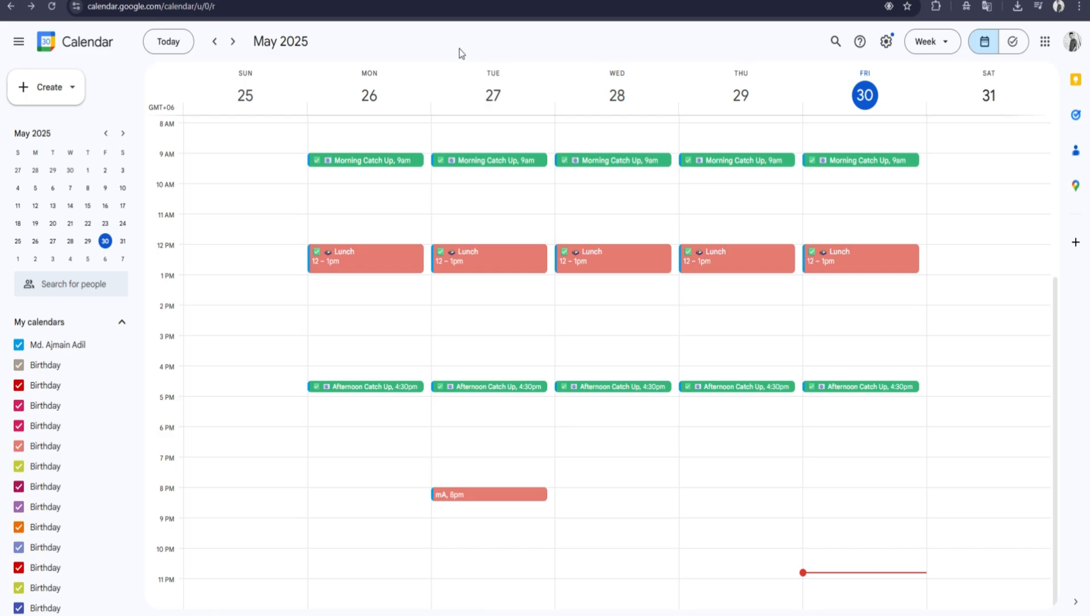
Check the actions available on Monday's Morning Catch Up event and dismiss its details
scroll(501, 301, "up", 4)
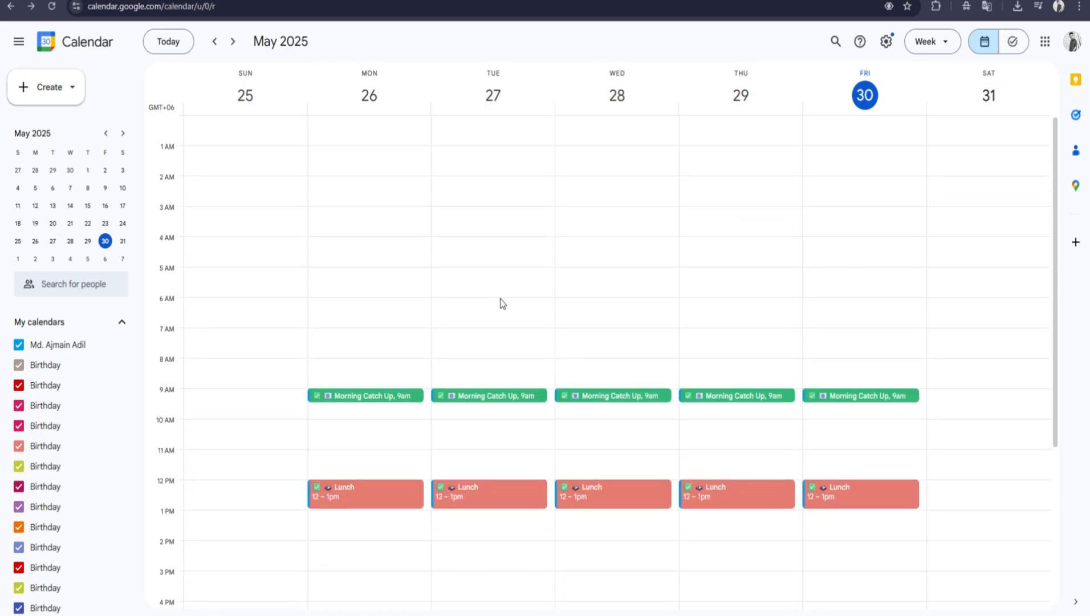
scroll(501, 302, "down", 4)
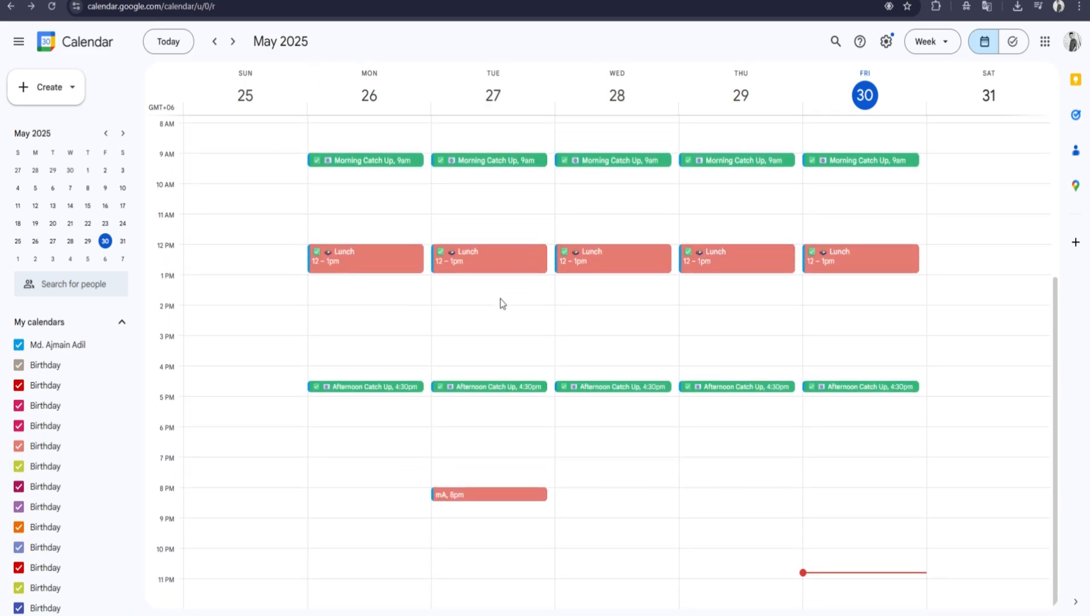
left_click(350, 165)
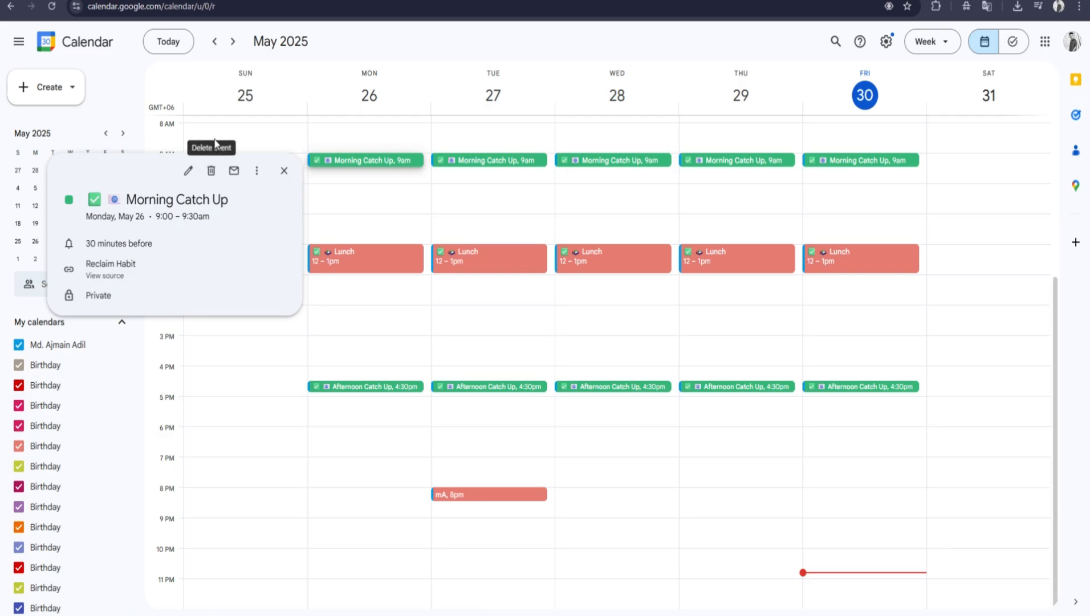
left_click(214, 41)
Browse back to the week of May 11–17 and return to the current week
left_click(215, 41)
left_click(214, 41)
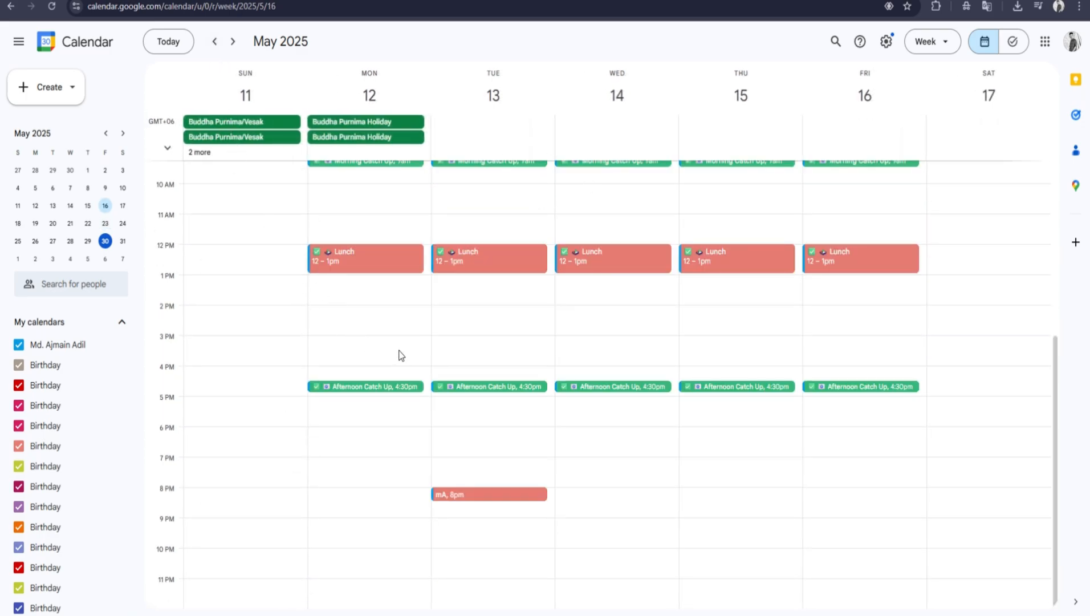
scroll(399, 355, "up", 5)
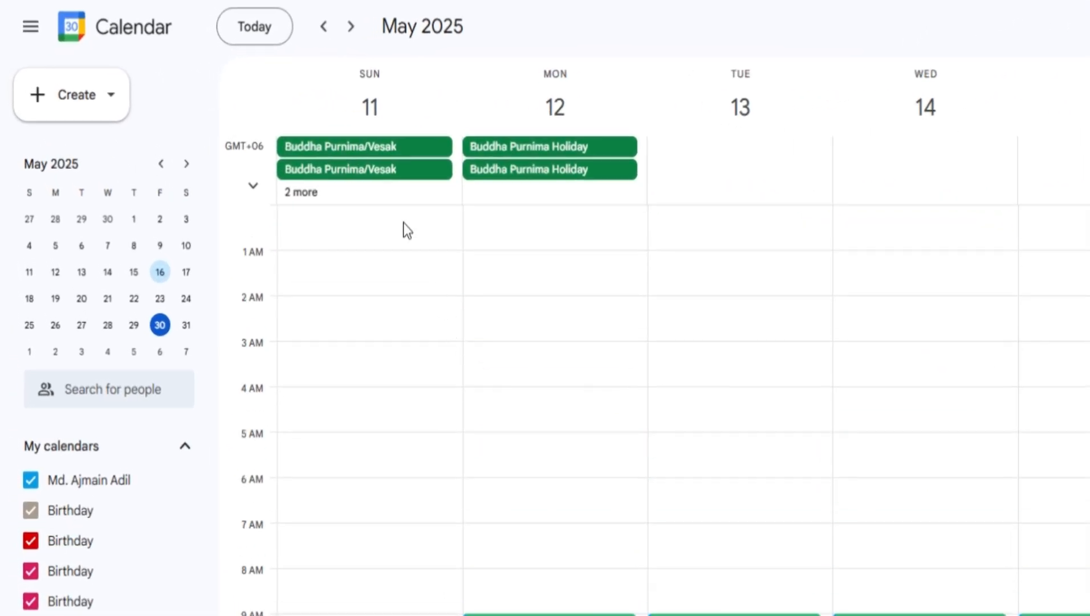
left_click(351, 28)
left_click(351, 28)
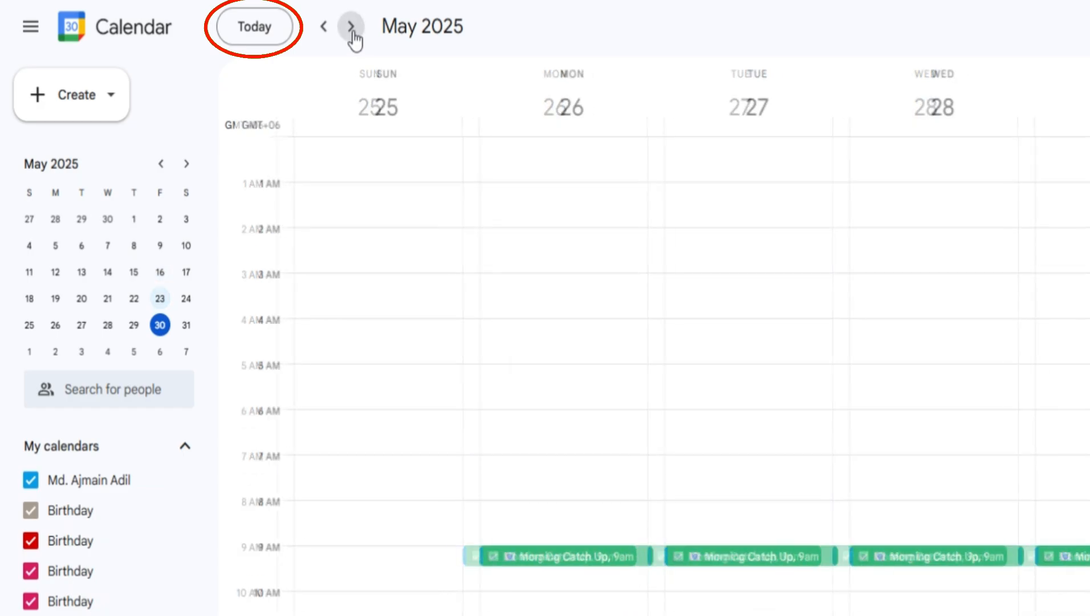
left_click(249, 29)
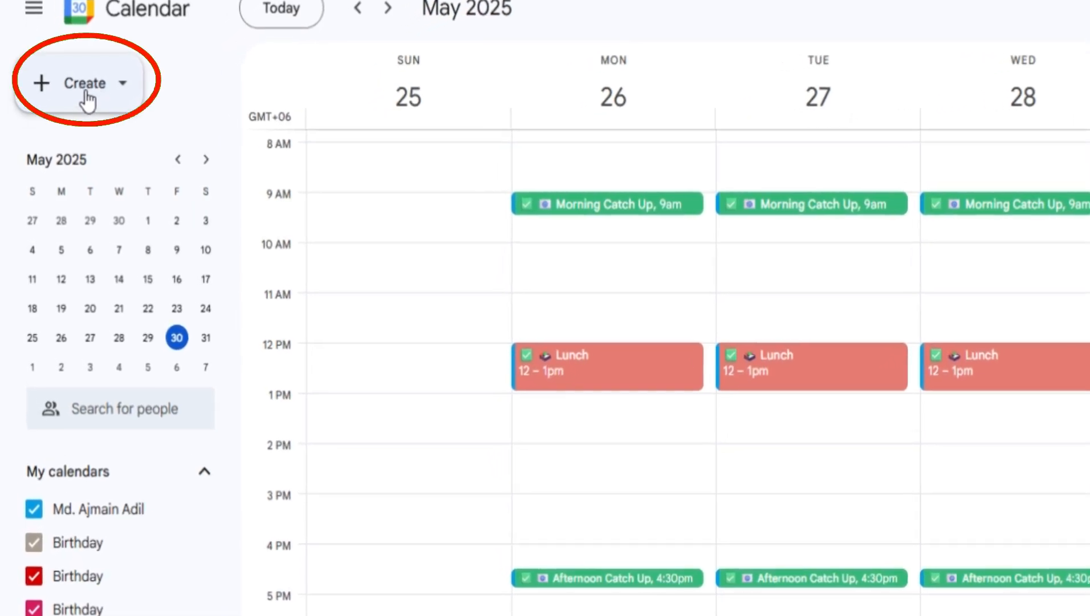
Start a new event on Sunday, May 25, from 10:30 to 11:30am and title it "BGd Day"
left_click(87, 96)
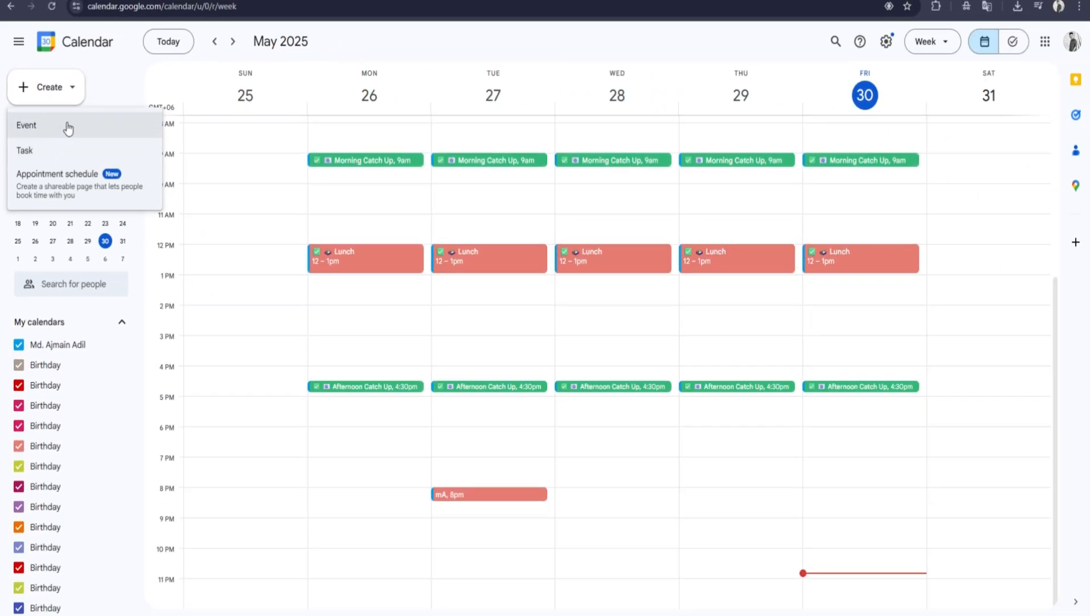
left_click(252, 210)
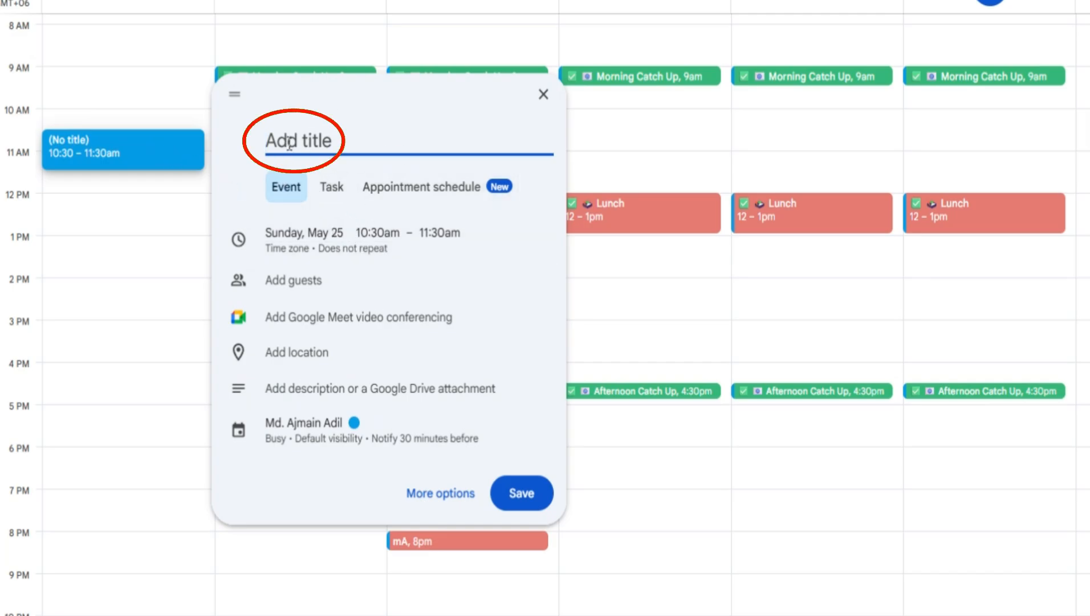
type("BGd Day")
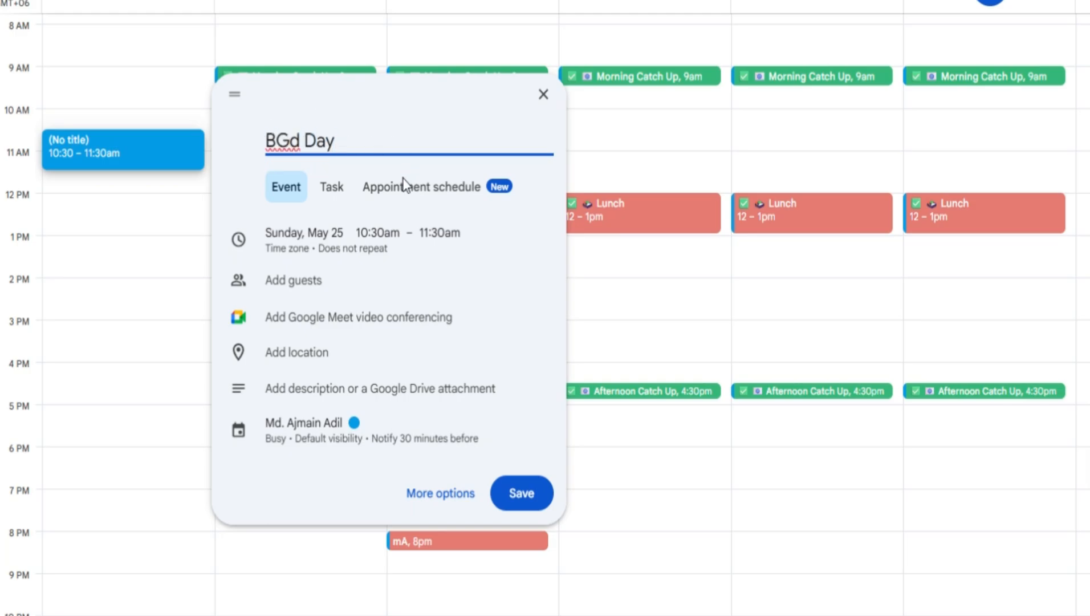
Make the BGd Day event all day and set a custom recurrence of every 1 week on Sunday that never ends
left_click(352, 257)
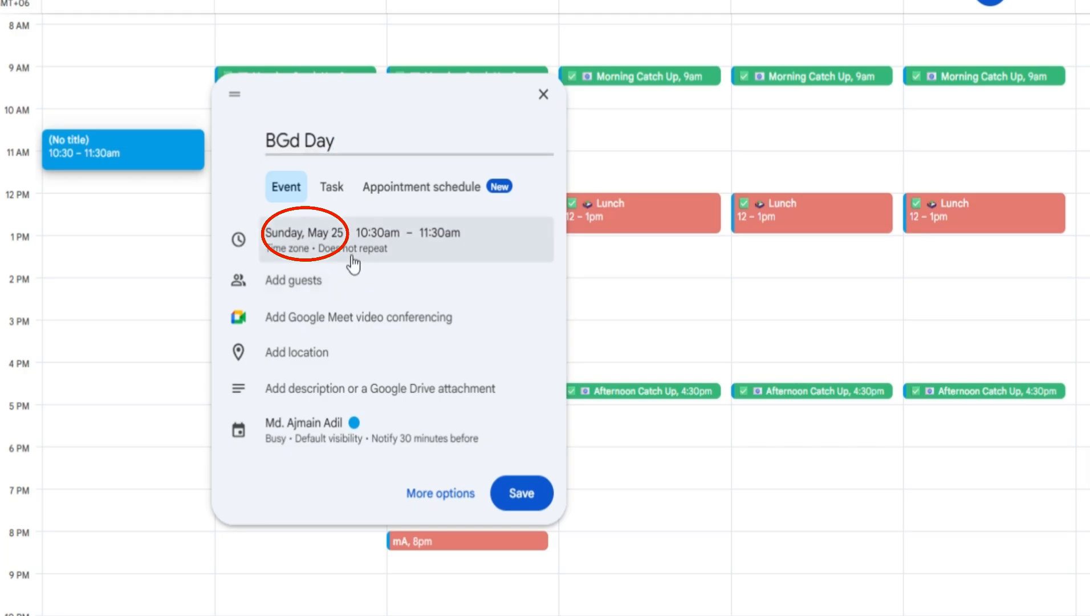
left_click(274, 280)
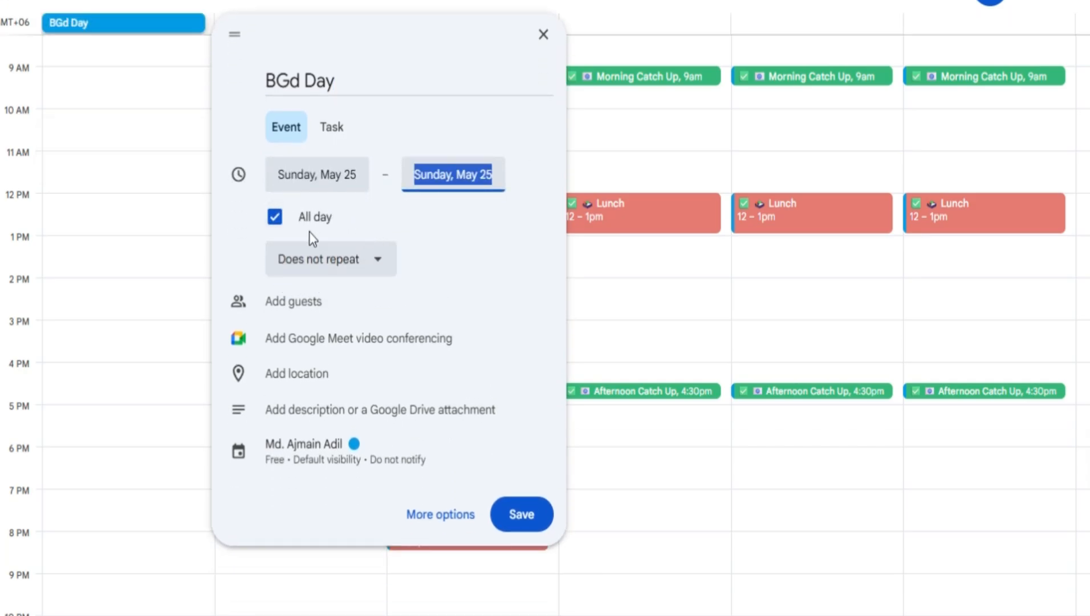
left_click(363, 263)
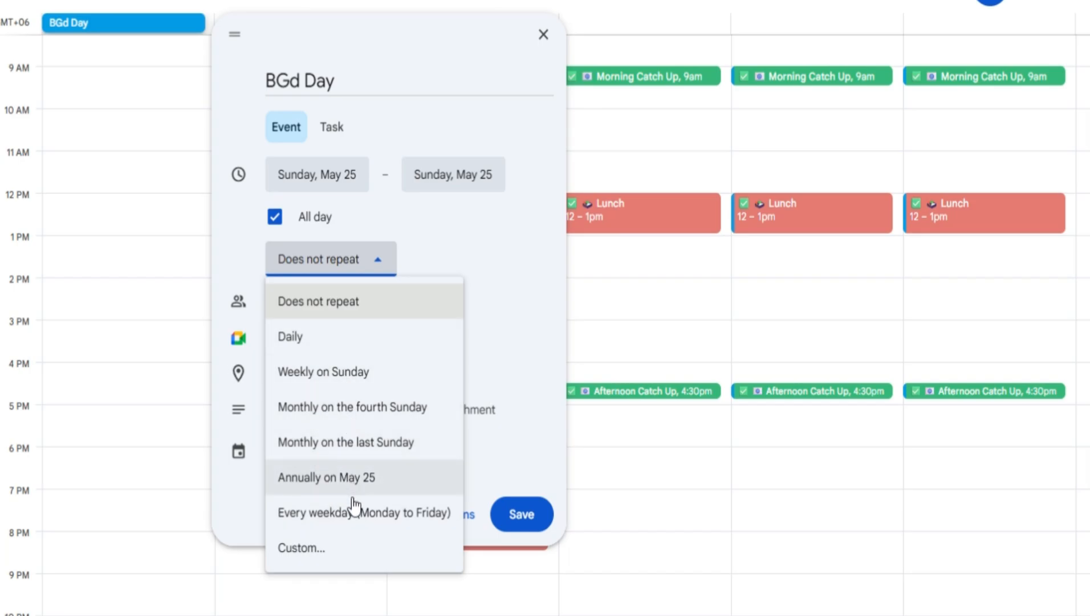
left_click(341, 553)
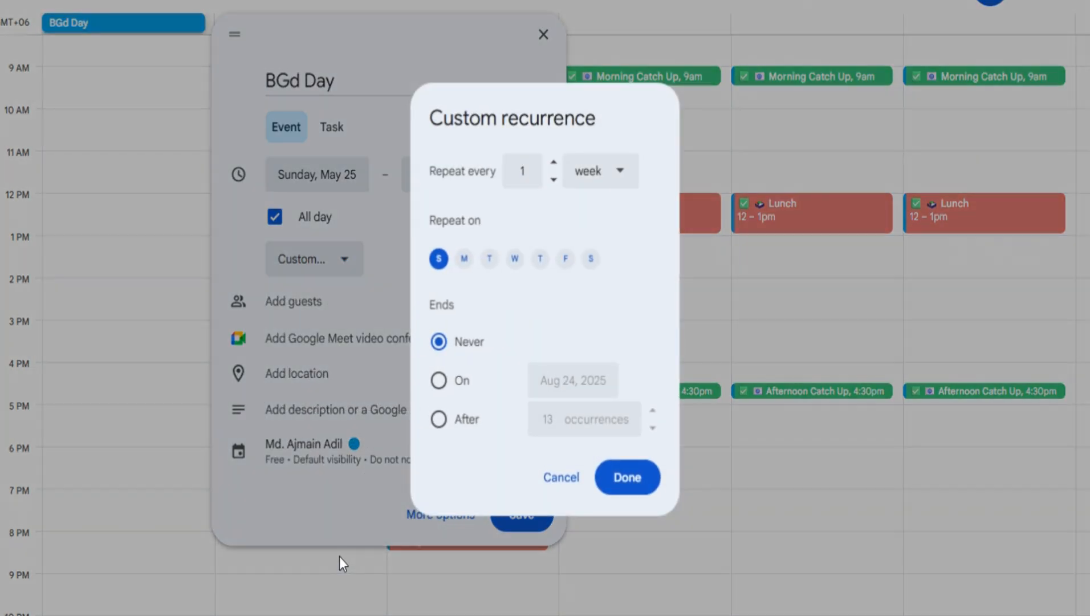
left_click(626, 477)
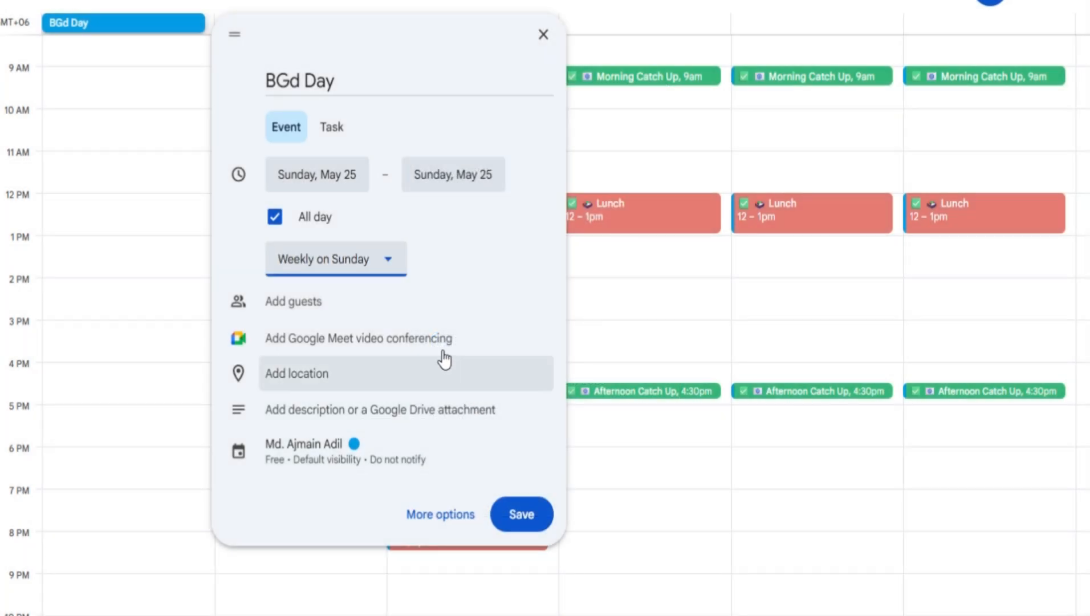
Add the description "maisdha" to the BGd Day event, and view the Google Drive attachment picker before dismissing it
left_click(299, 308)
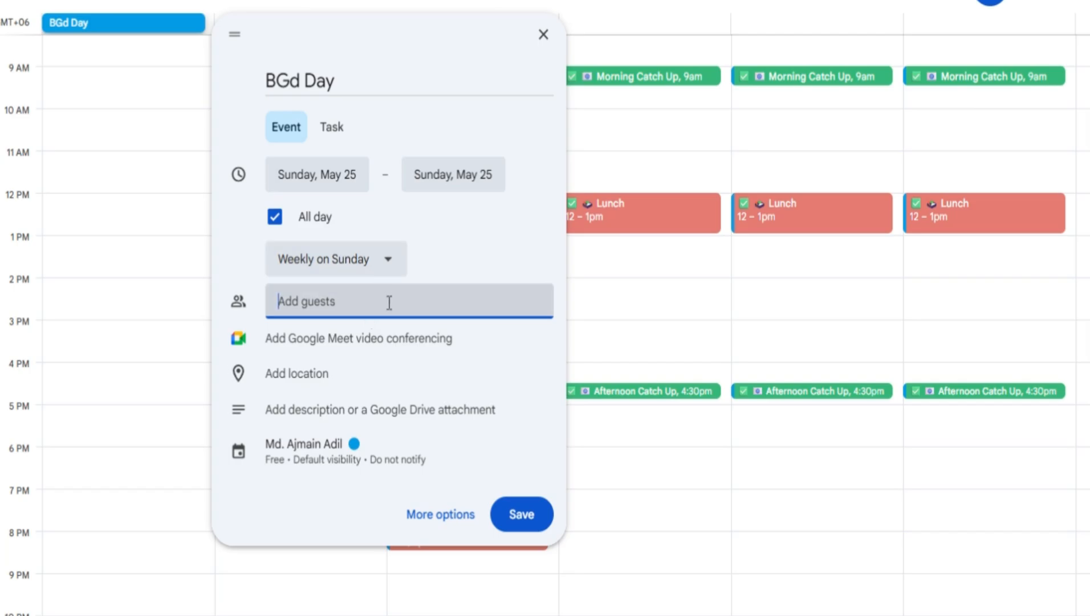
left_click(389, 383)
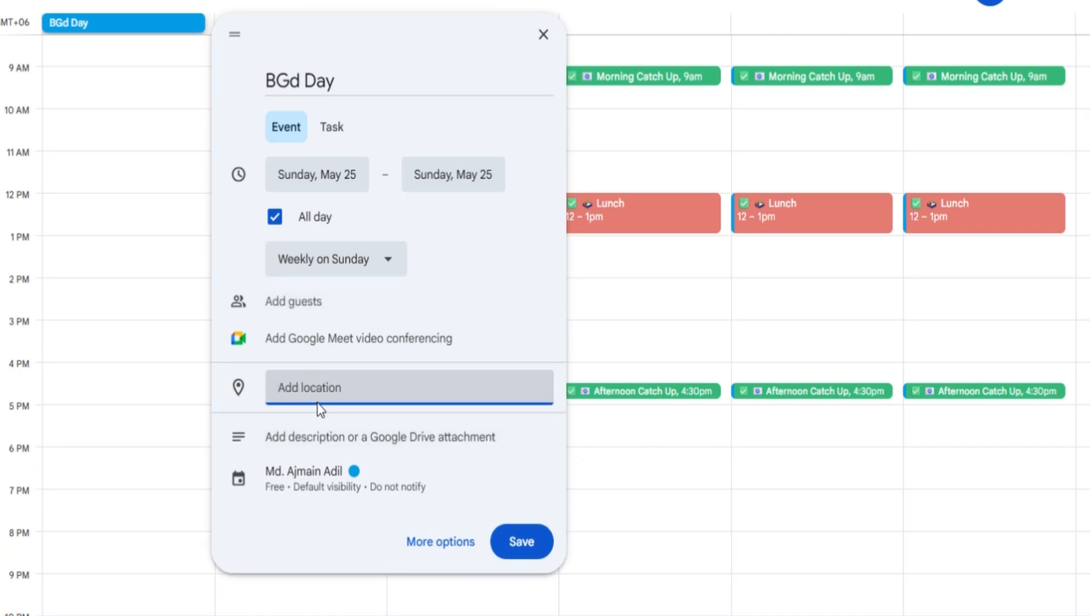
left_click(337, 437)
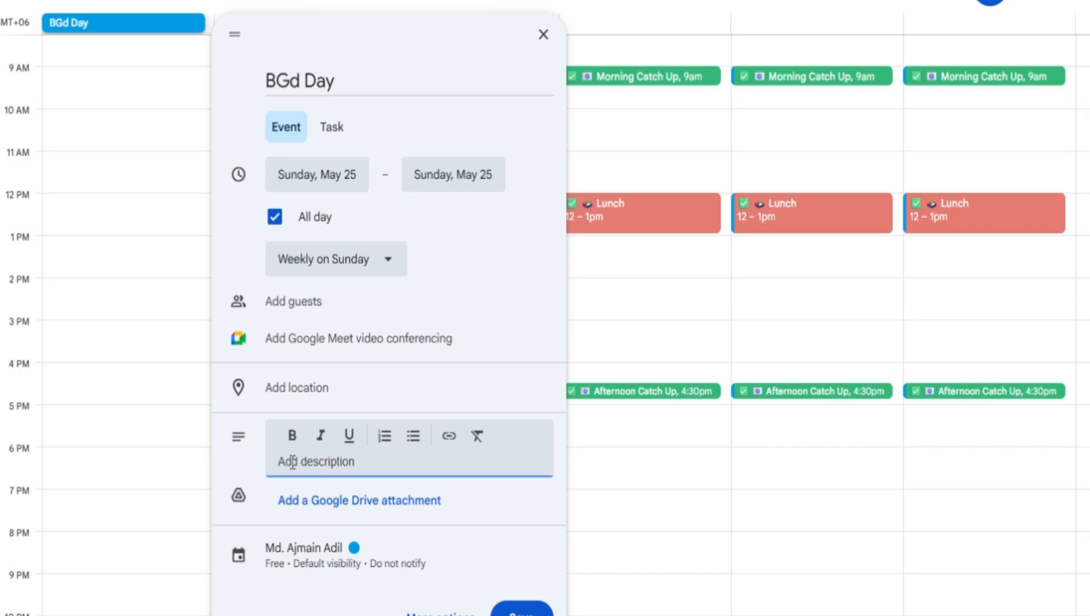
type("maisdha")
left_click(390, 507)
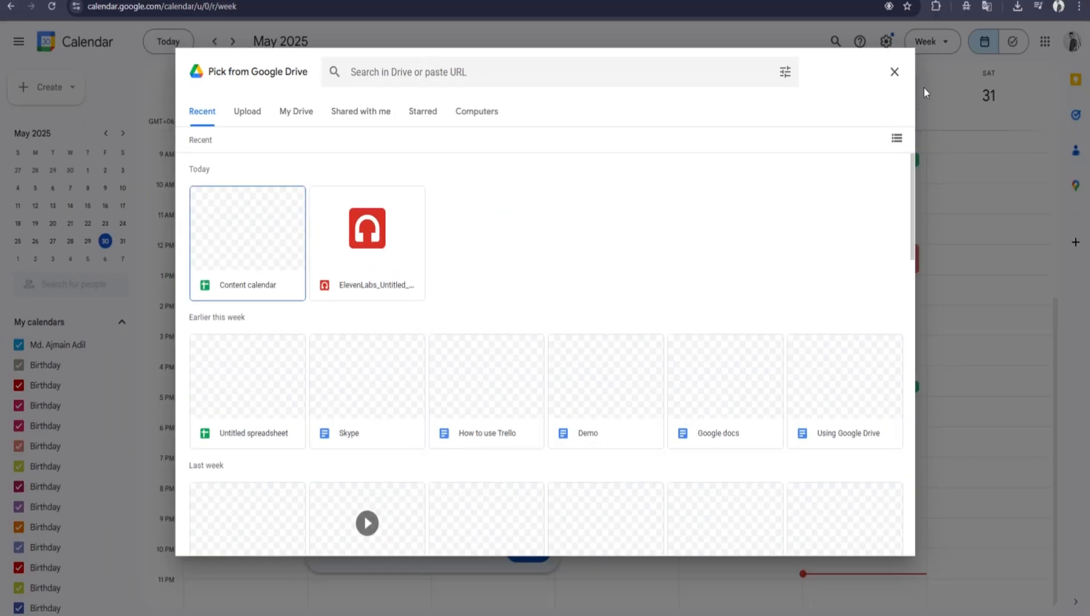
left_click(894, 72)
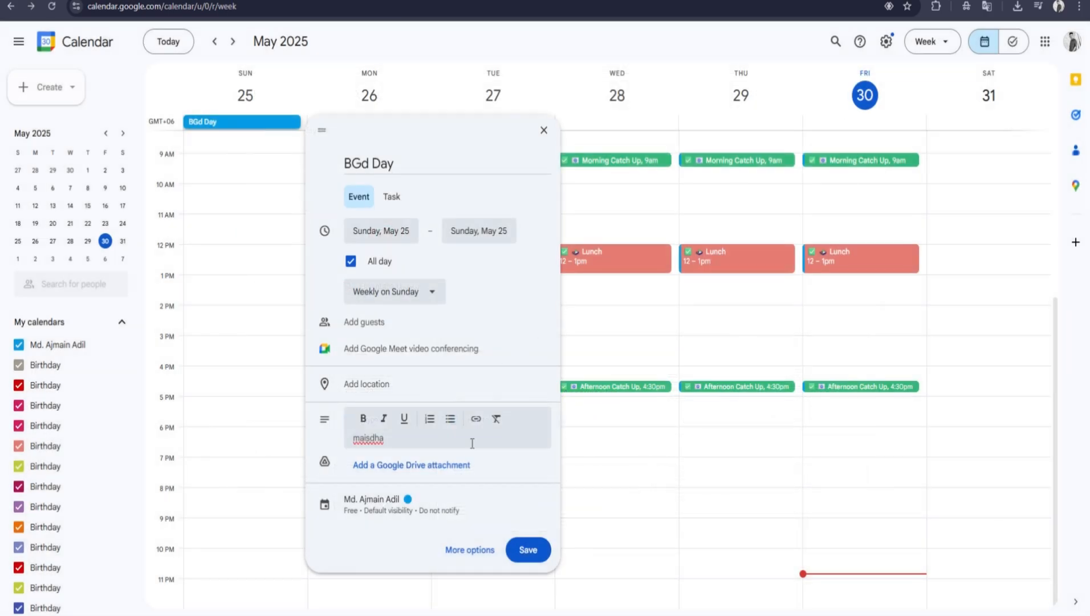
Add a notification for the day before at 9am, save the BGd Day event, and postpone the browser notification permission request
left_click(422, 497)
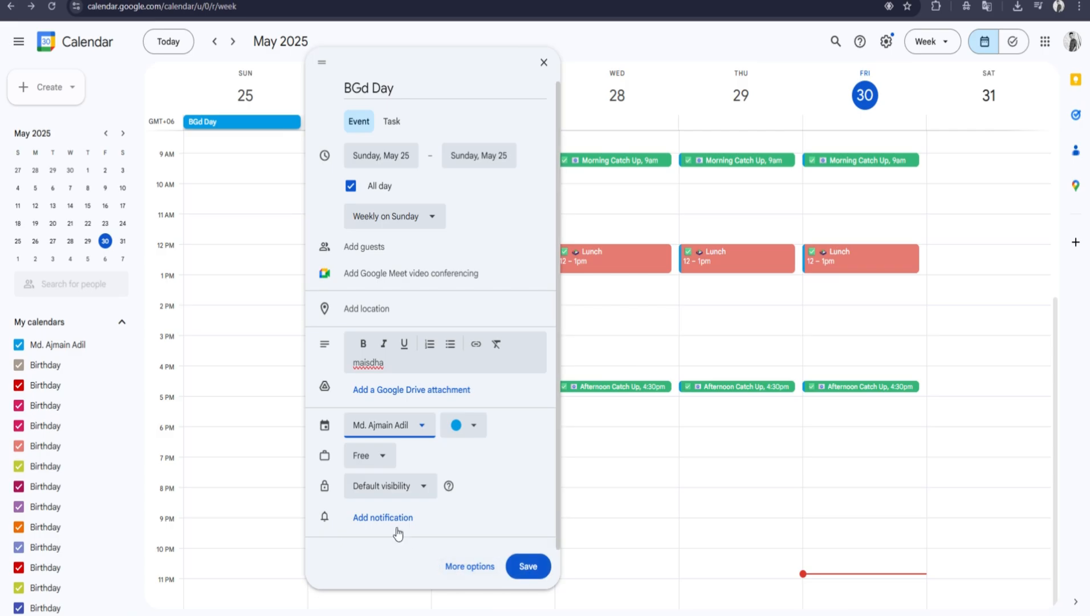
left_click(383, 517)
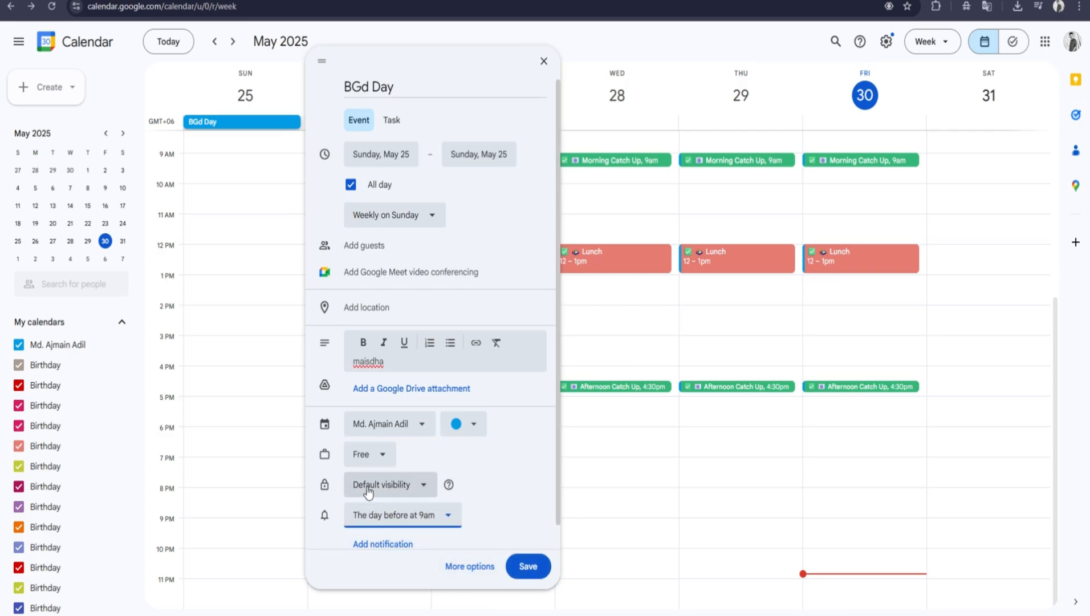
scroll(362, 478, "down", 1)
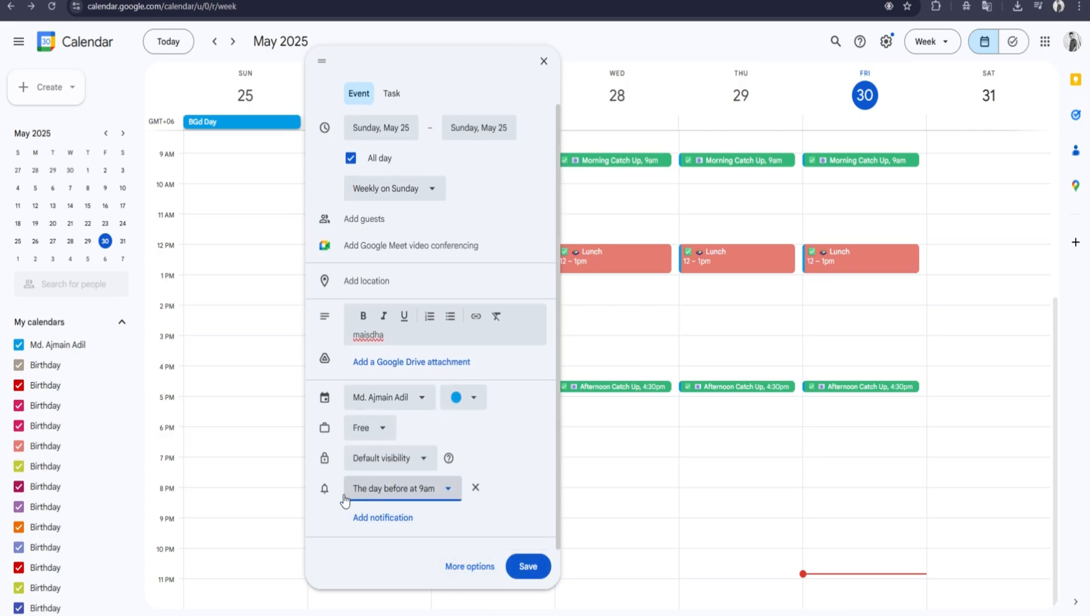
left_click(527, 565)
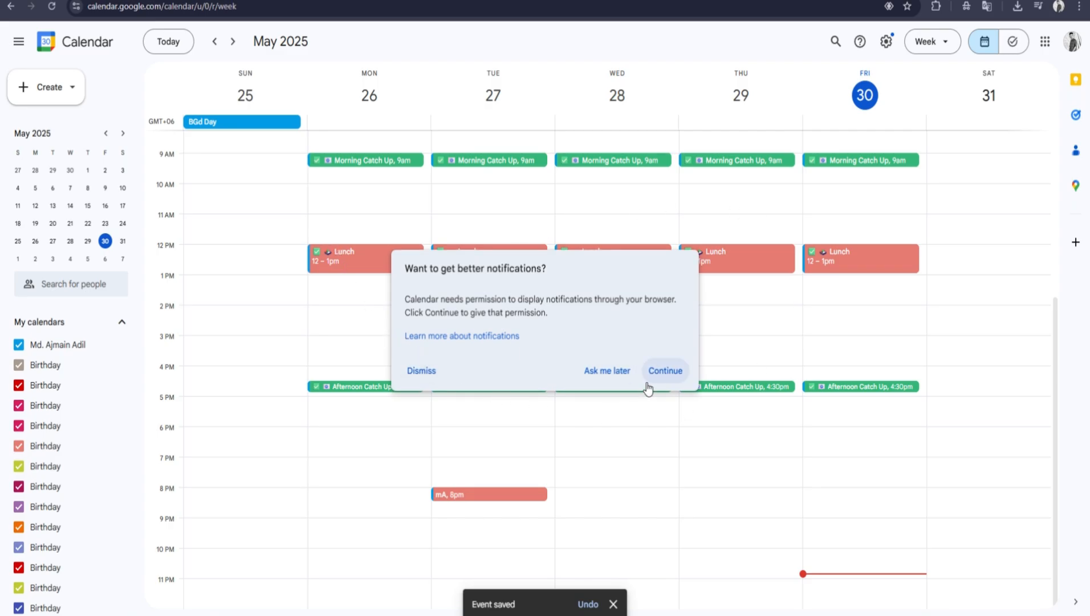
left_click(607, 370)
Delete the Lunch event on Tuesday, May 27
scroll(685, 296, "up", 5)
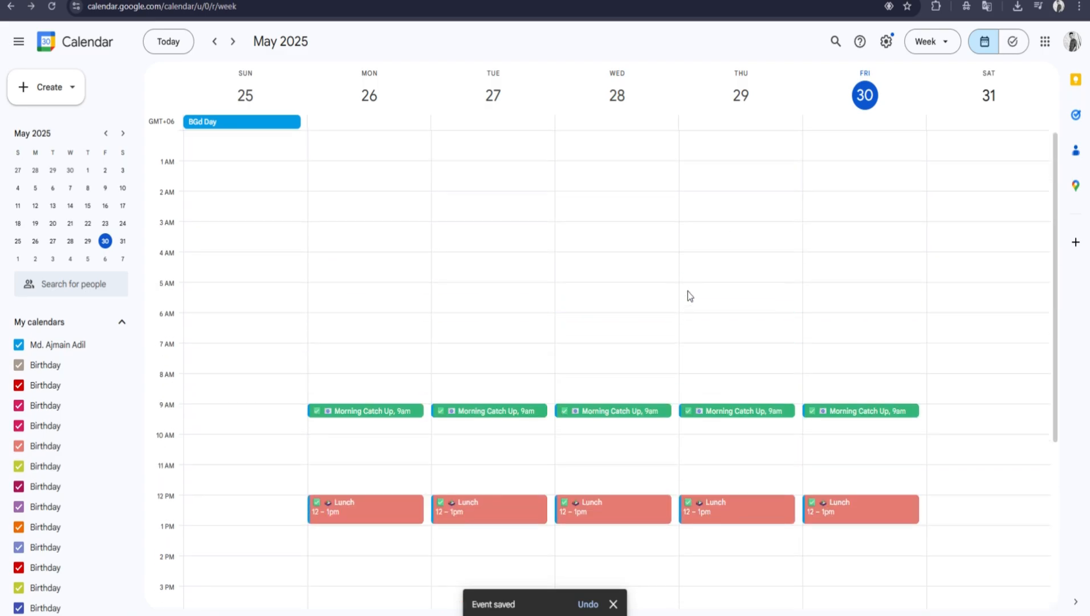
scroll(686, 290, "down", 3)
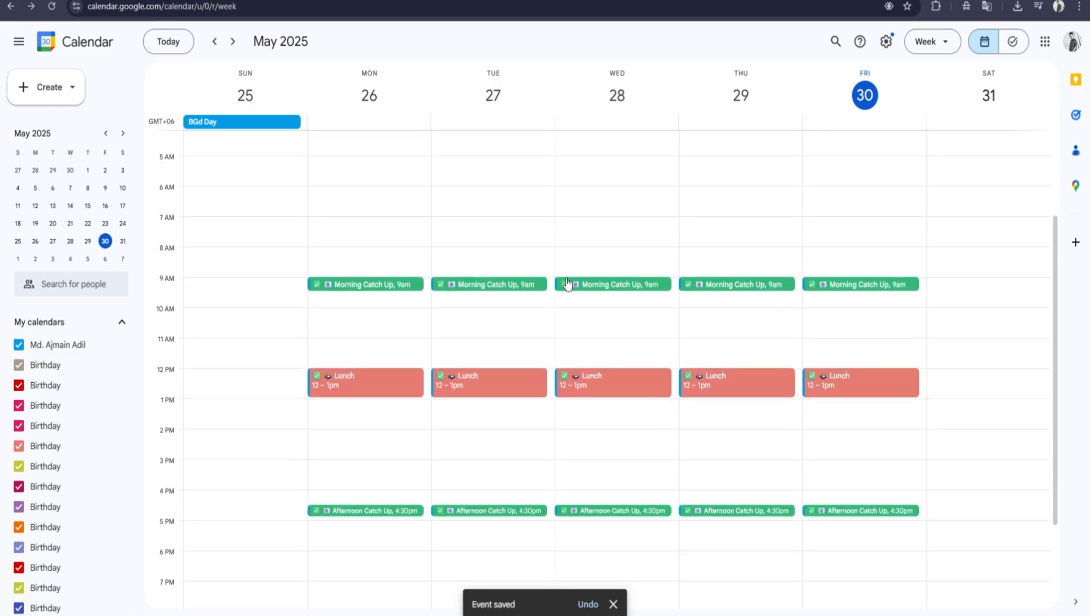
left_click(468, 390)
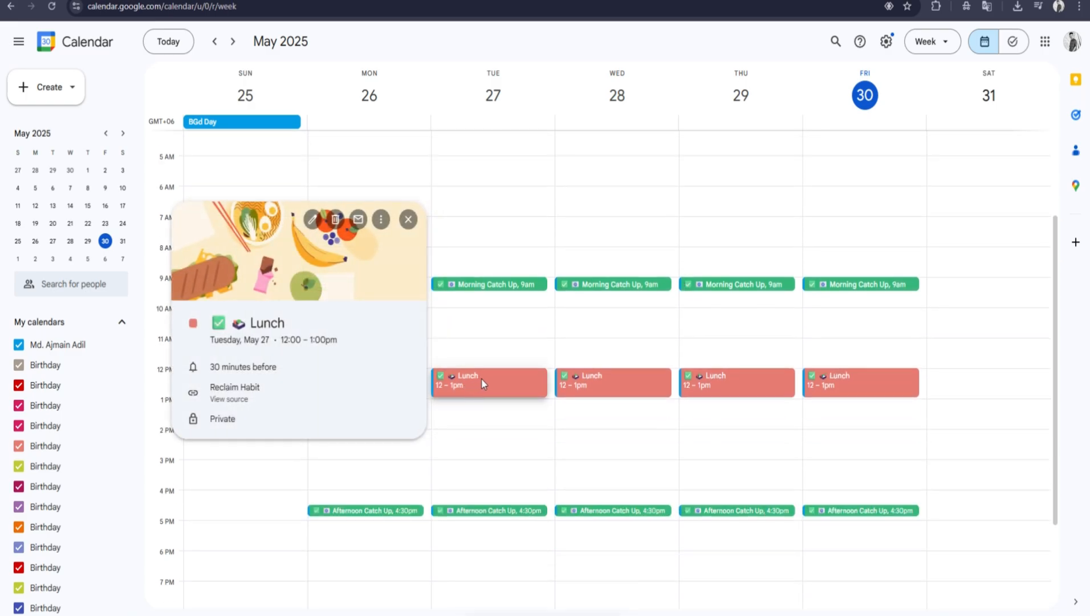
left_click(334, 220)
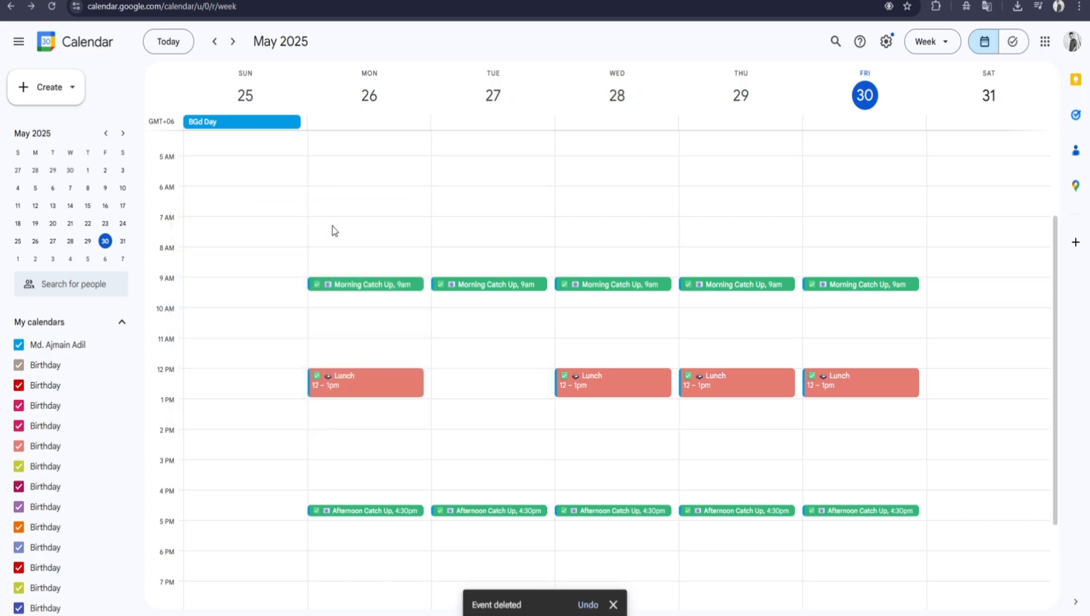
Check the details and edit action of the Lunch event on Wednesday, May 28, and discard the blank event draft on Thursday
left_click(619, 387)
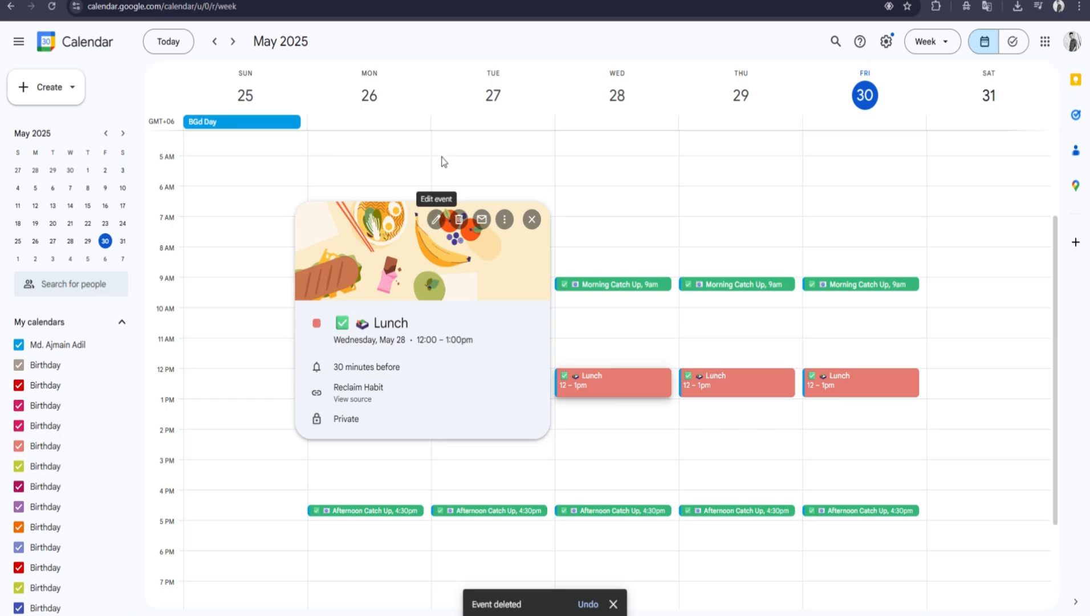
left_click(451, 178)
left_click(726, 203)
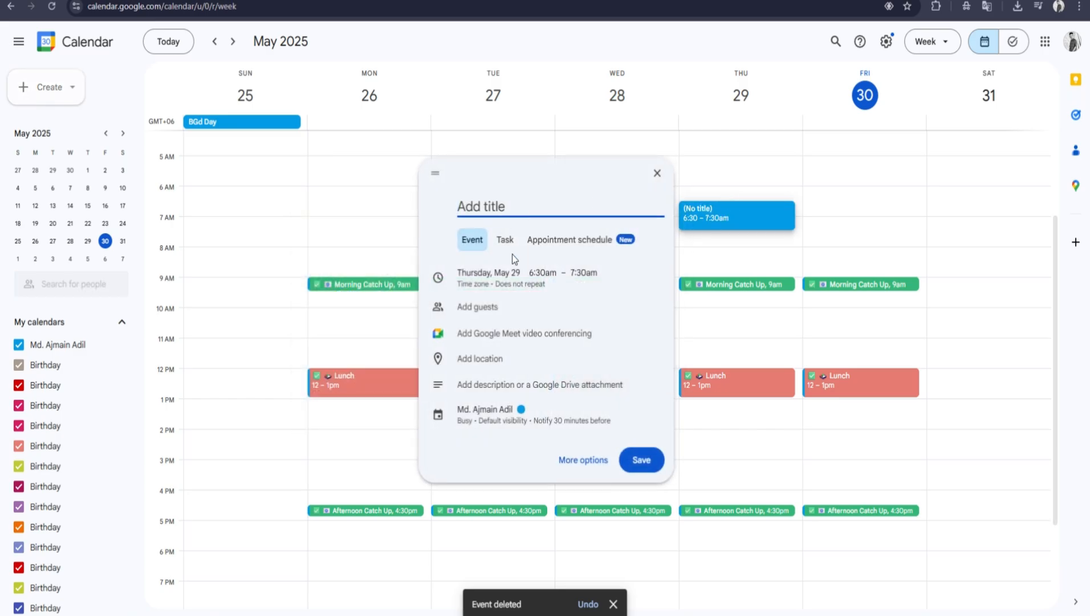
left_click(745, 261)
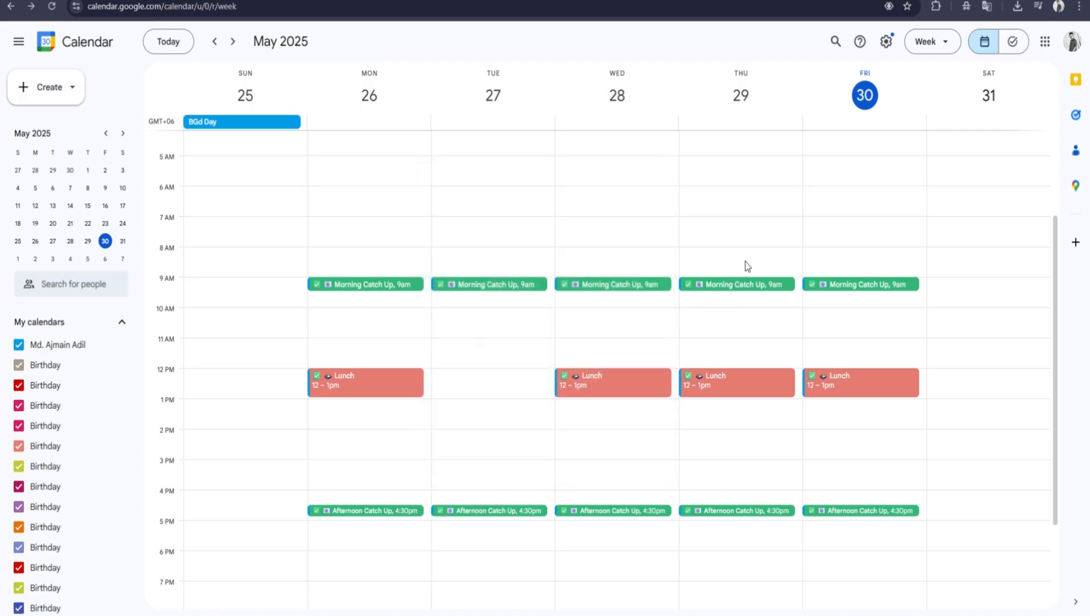
Review the item types available for creation and dismiss the choices
scroll(644, 300, "up", 4)
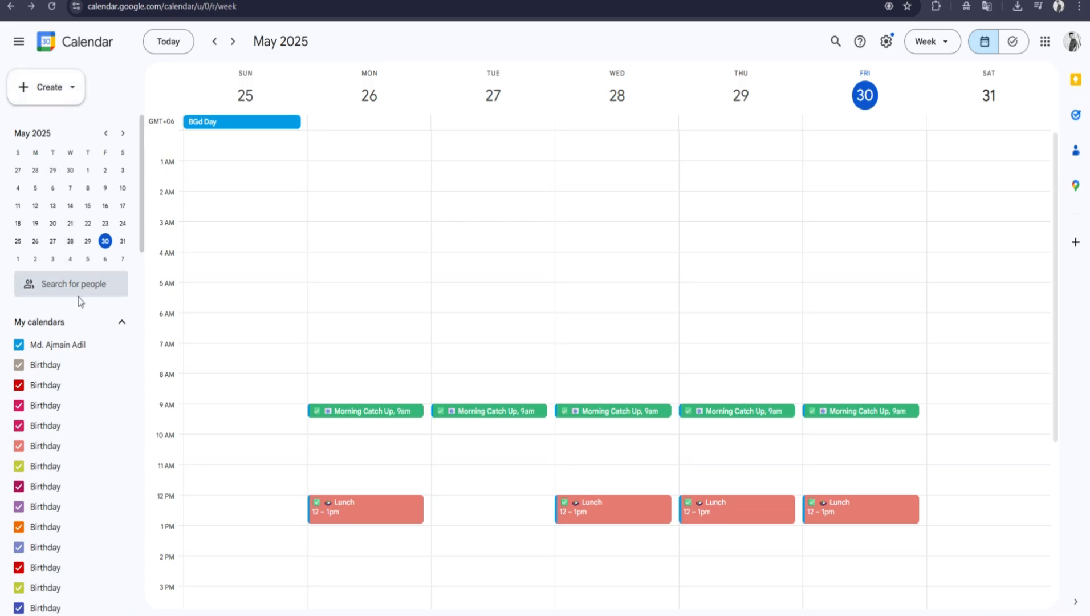
left_click(41, 97)
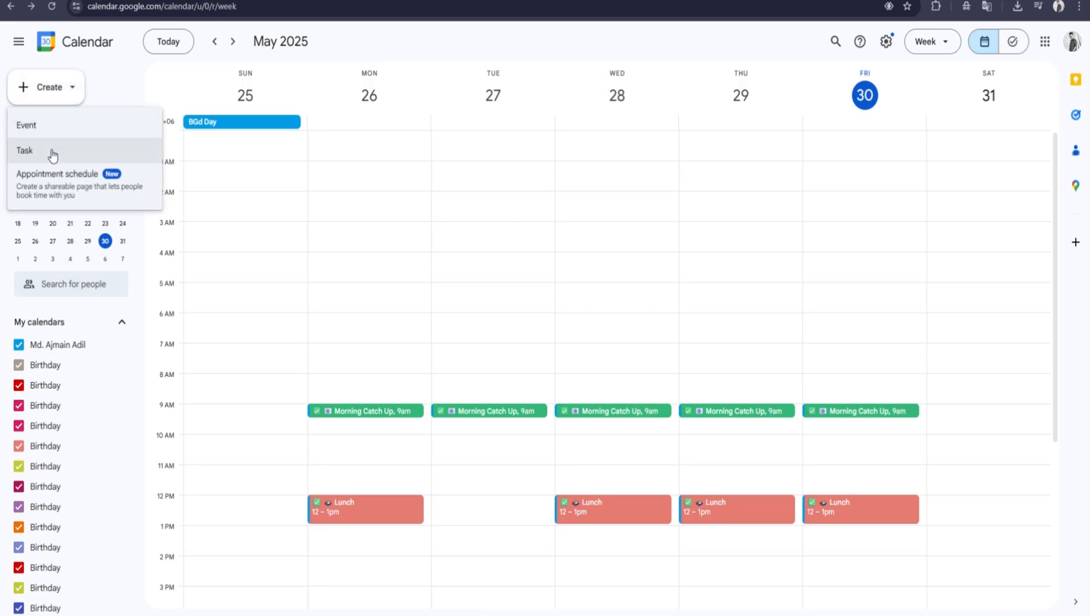
left_click(134, 79)
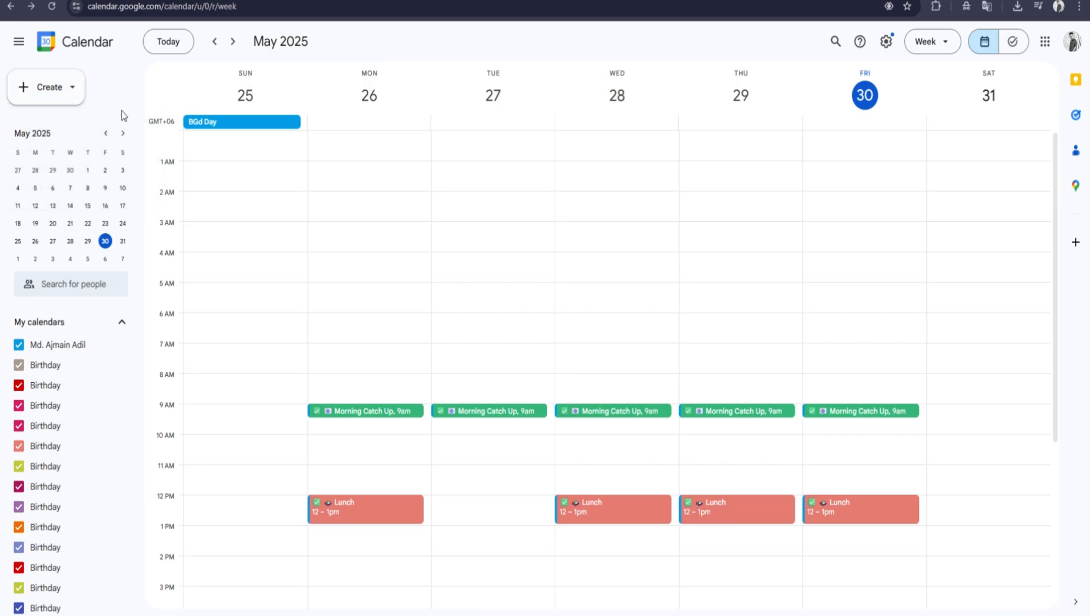
Advance the week view to June 22–28, 2025
left_click(232, 42)
double_click(233, 41)
left_click(232, 41)
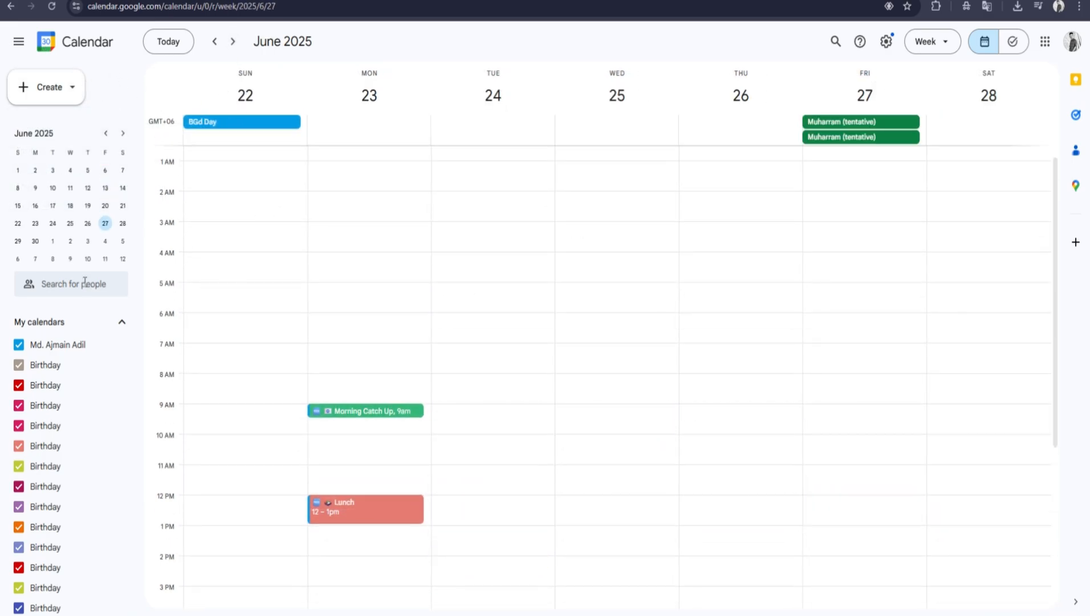
Collapse My calendars and create a new calendar named "dfg" from Other calendars
left_click(111, 328)
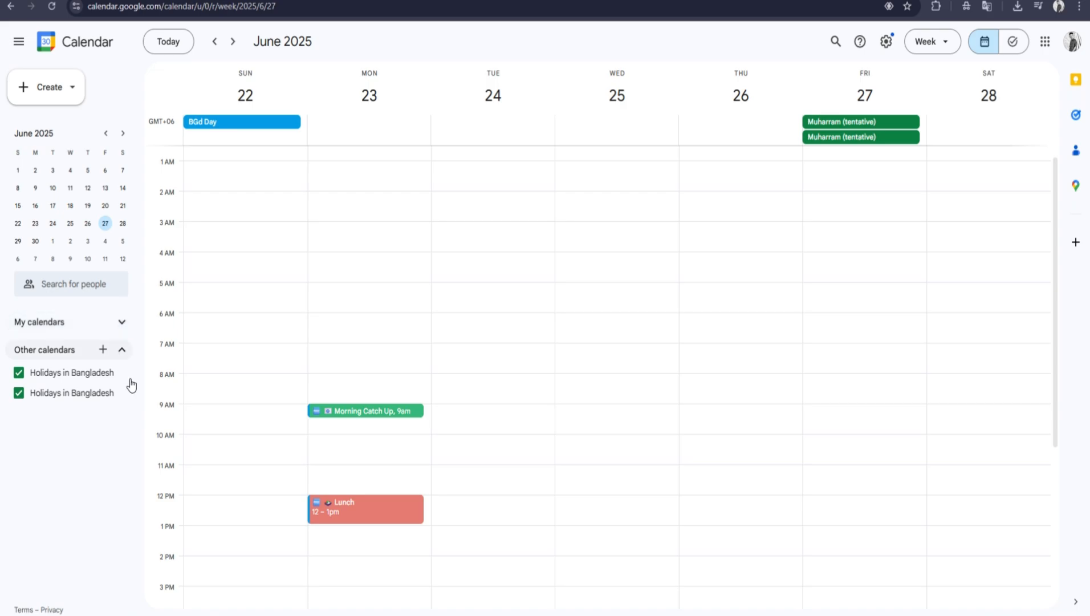
left_click(103, 349)
left_click(117, 382)
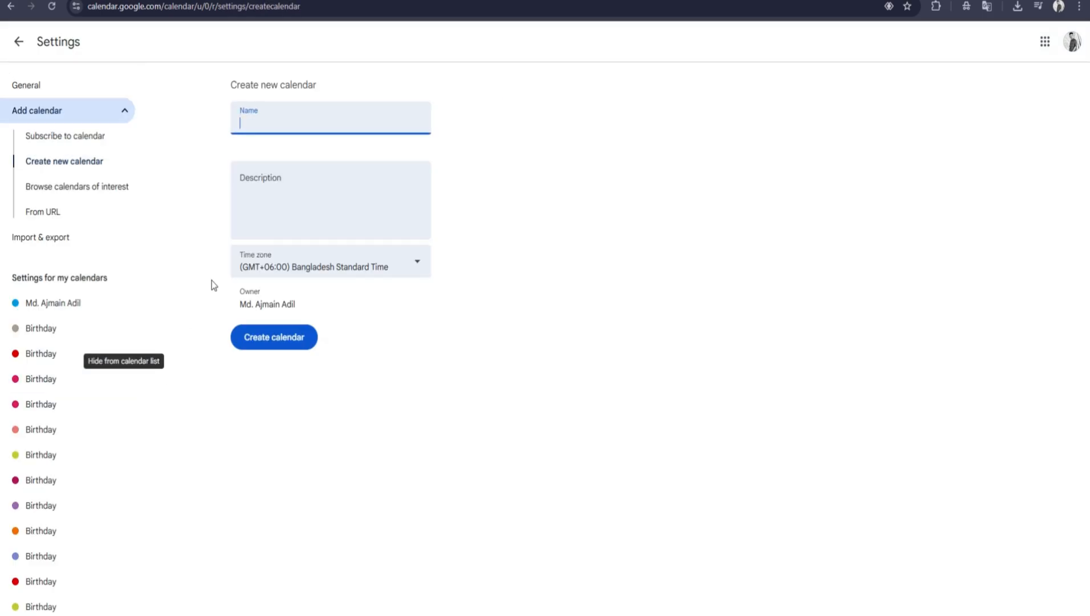
left_click(315, 191)
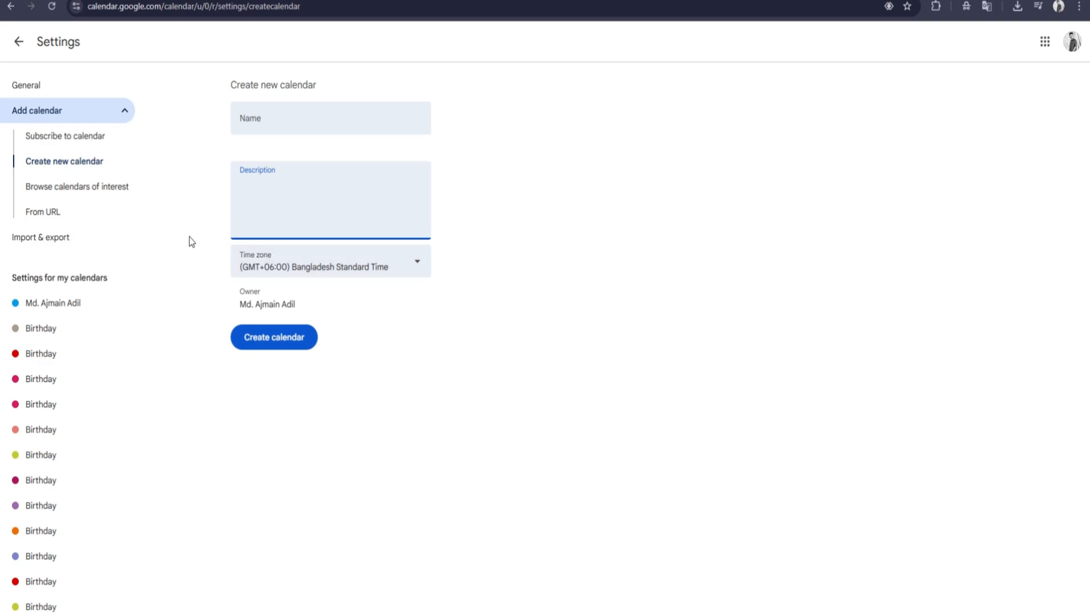
left_click(263, 113)
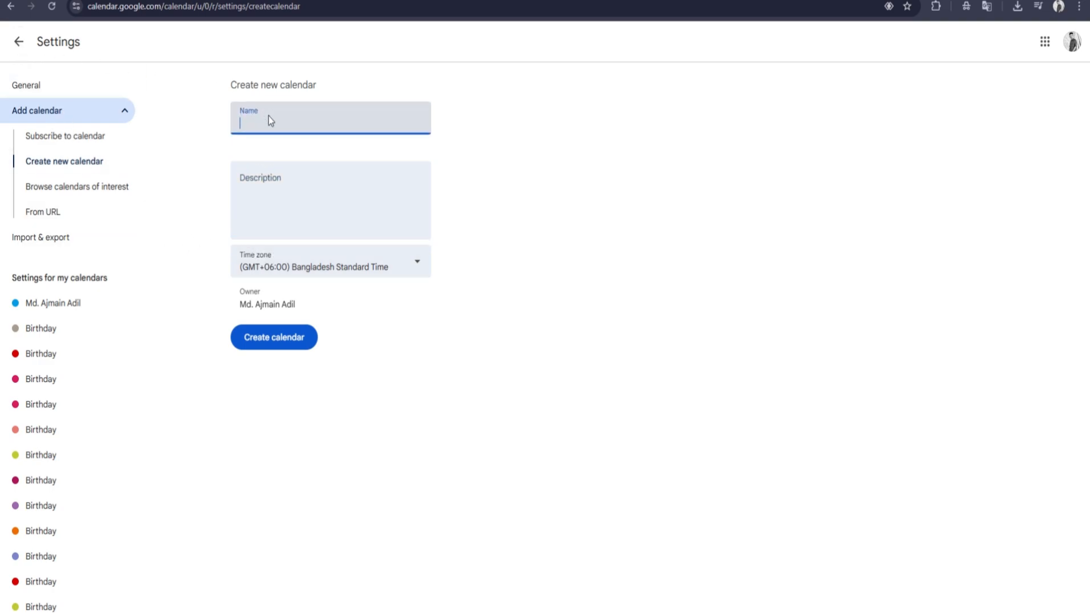
left_click(294, 346)
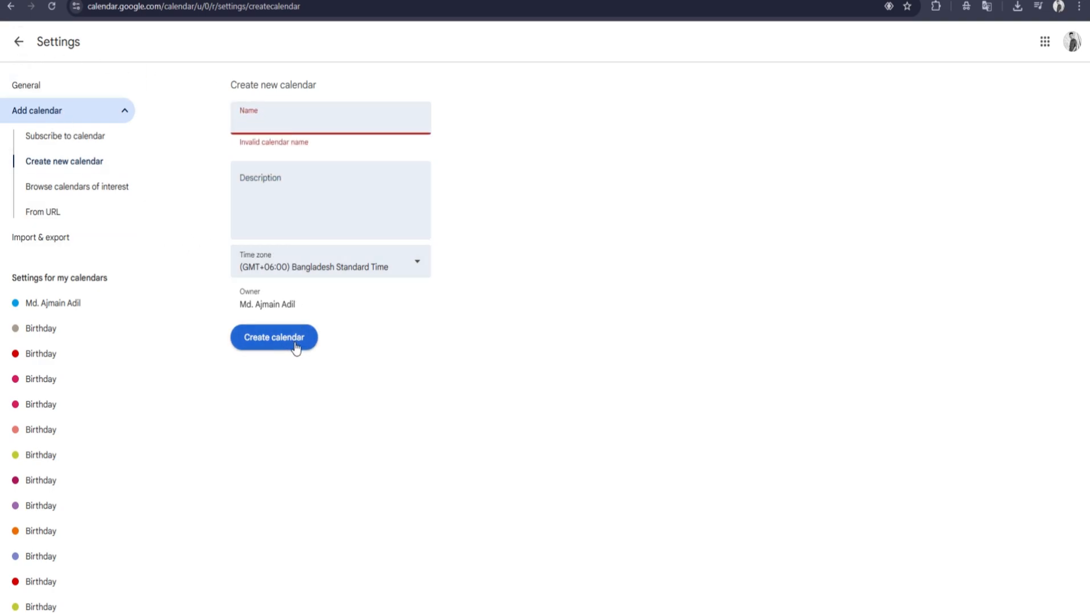
left_click(257, 124)
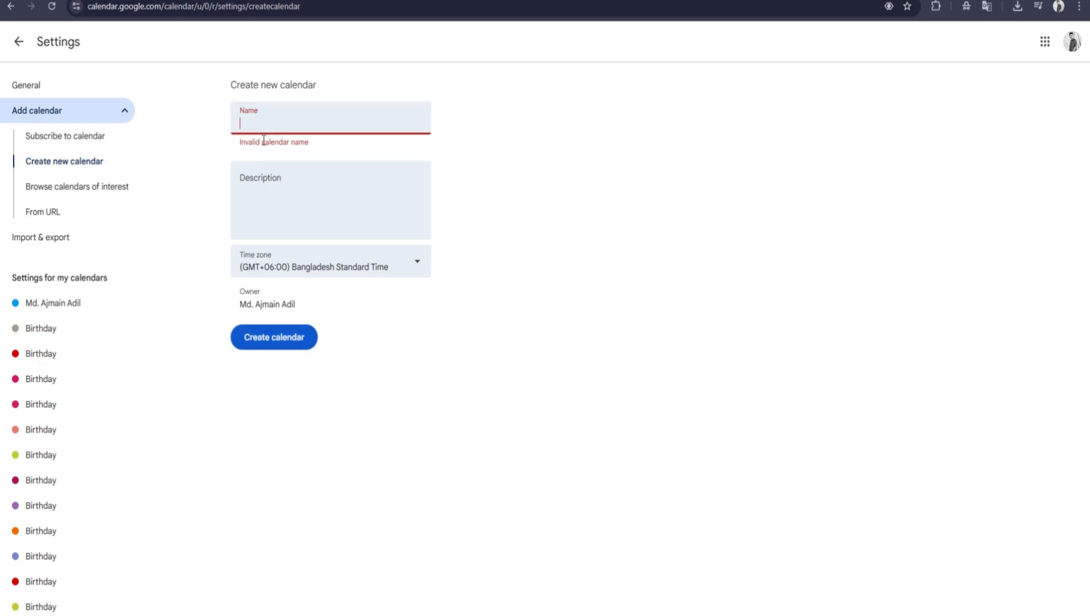
type("dfg")
left_click(283, 339)
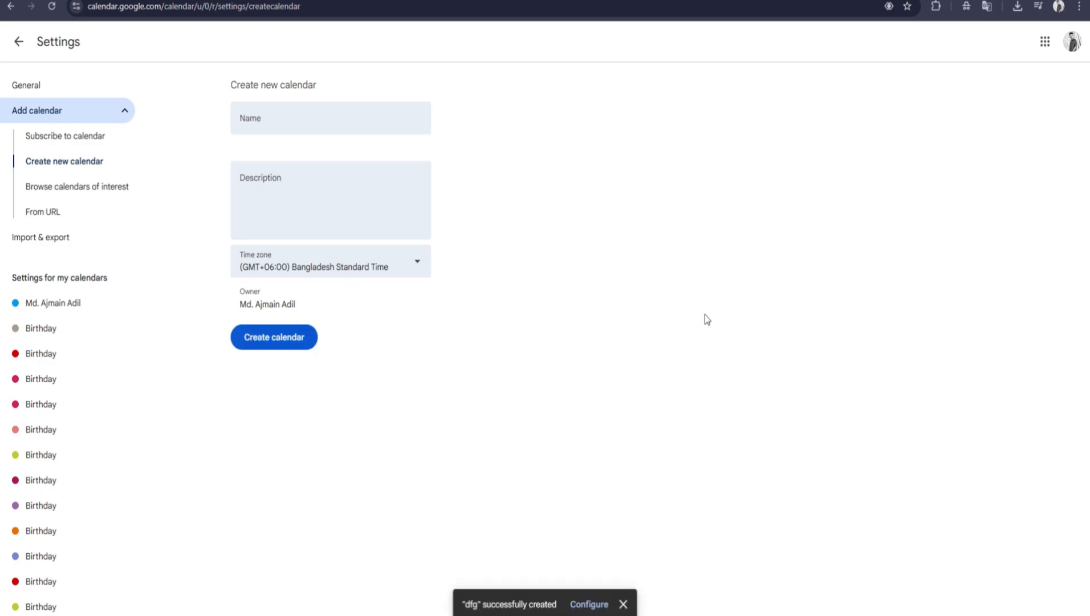
Review the dfg calendar's settings, from its general details to the removal options, and return to the week view
left_click(590, 606)
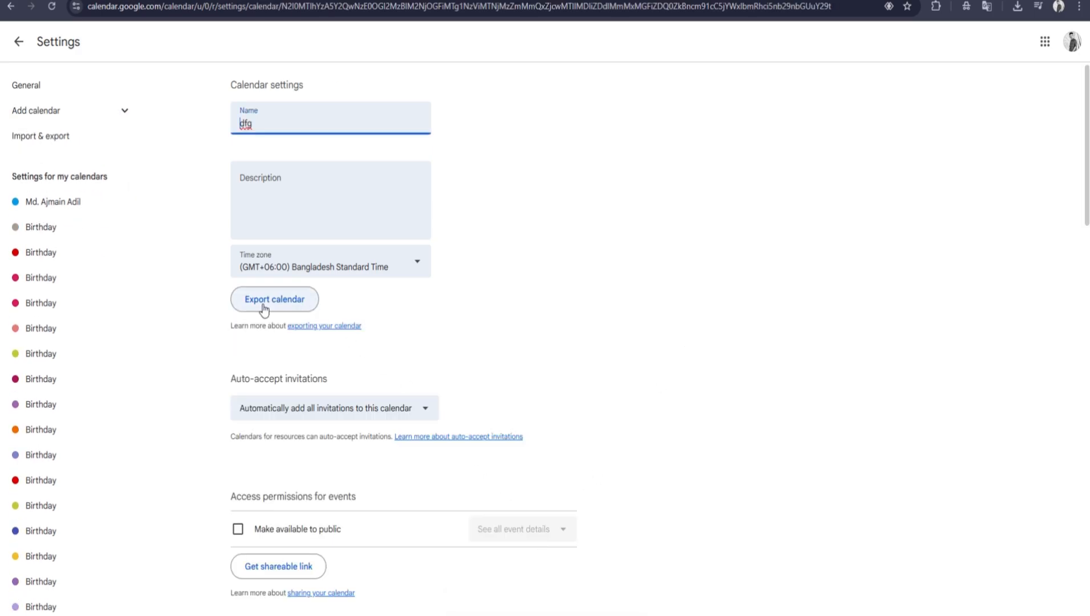
scroll(324, 399, "down", 6)
scroll(271, 372, "down", 6)
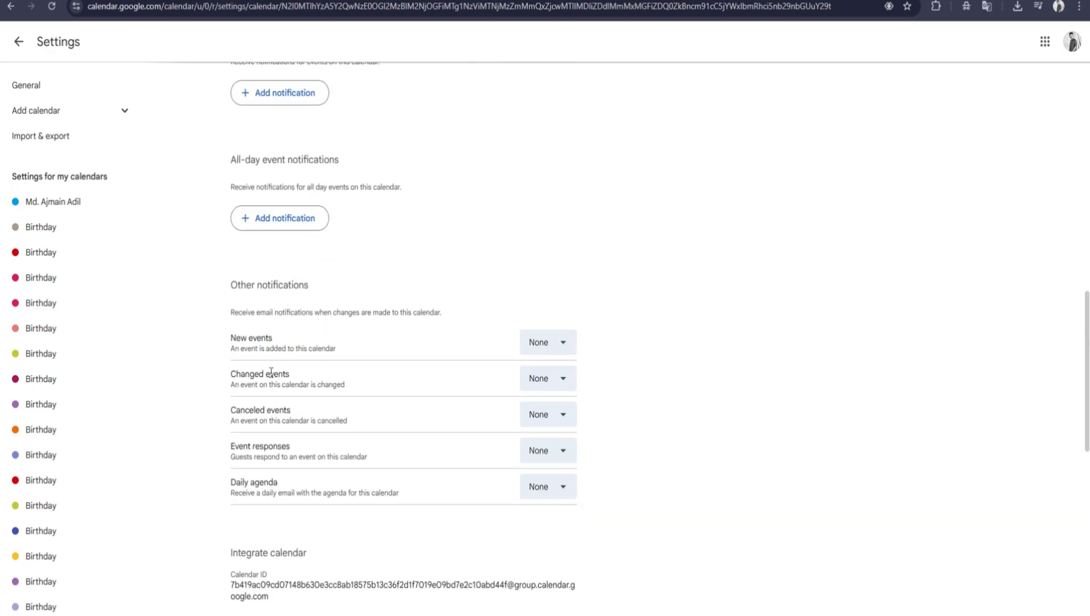
scroll(280, 272, "down", 9)
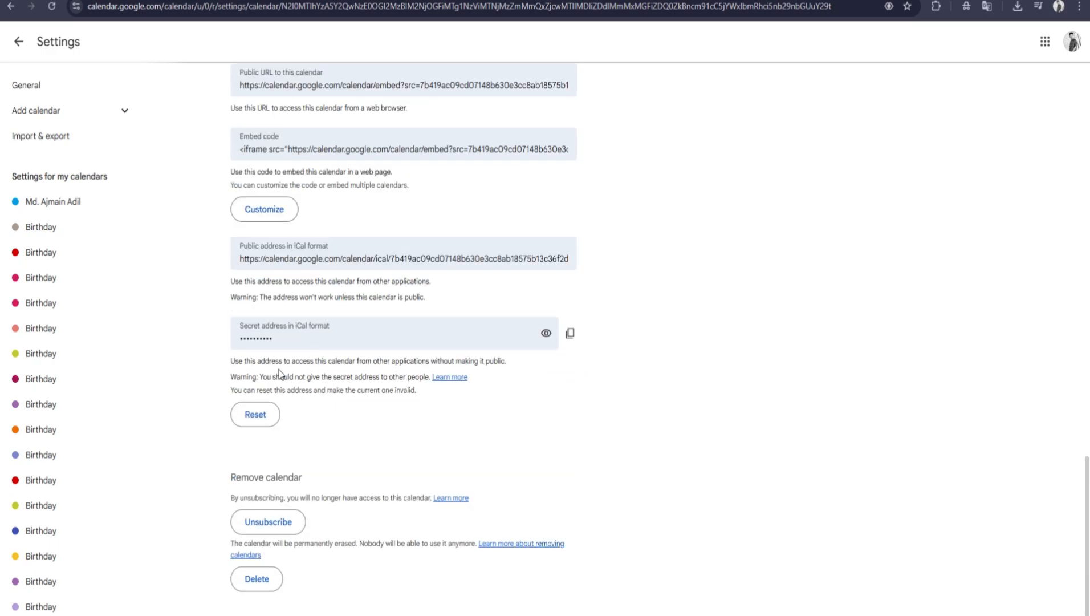
scroll(300, 386, "up", 20)
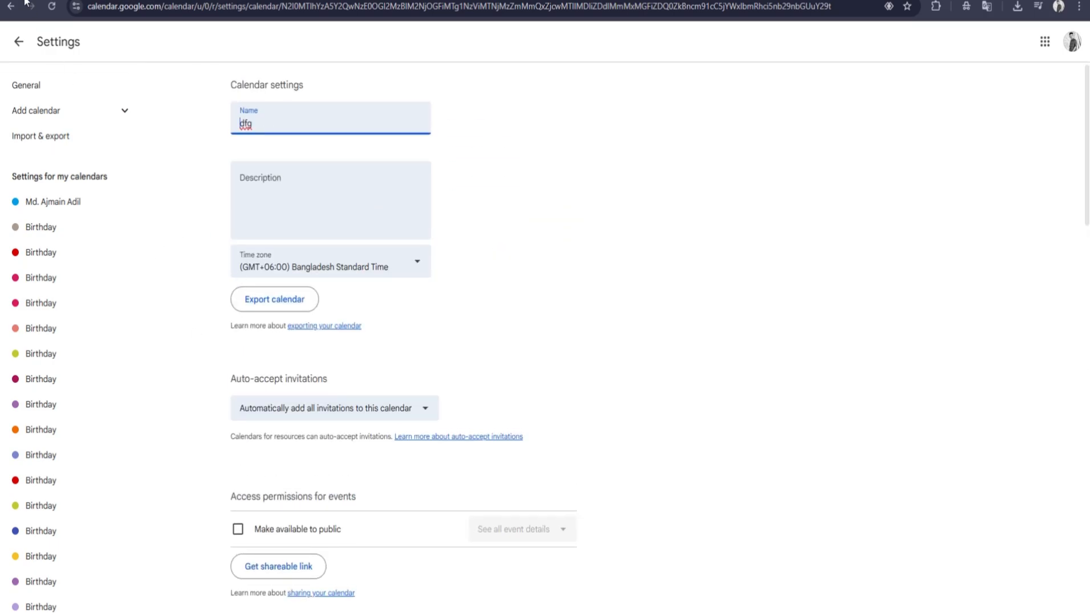
left_click(21, 40)
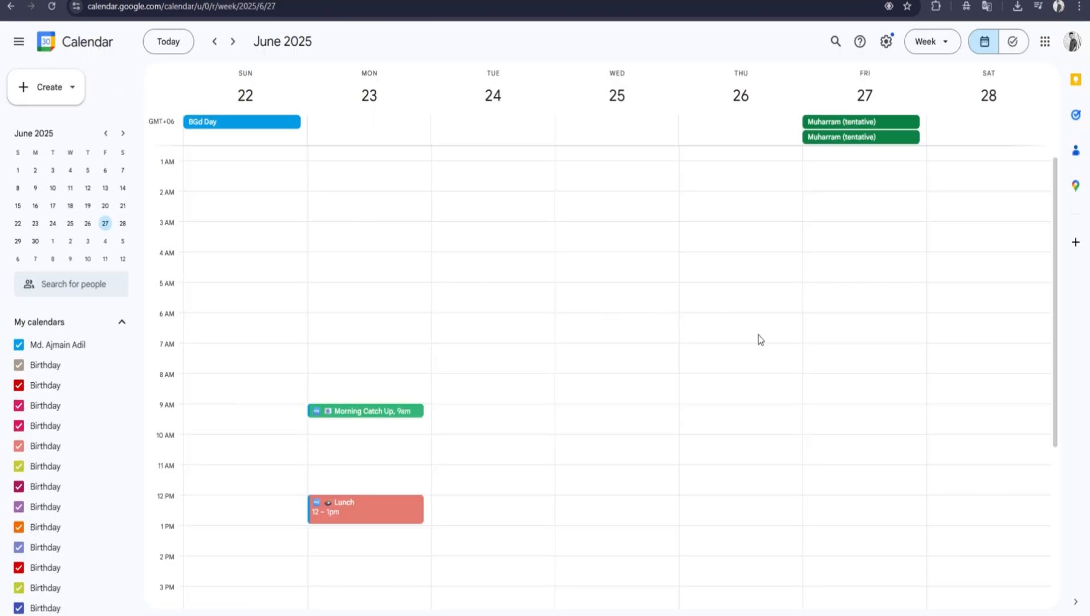
scroll(758, 336, "down", 4)
scroll(758, 336, "up", 5)
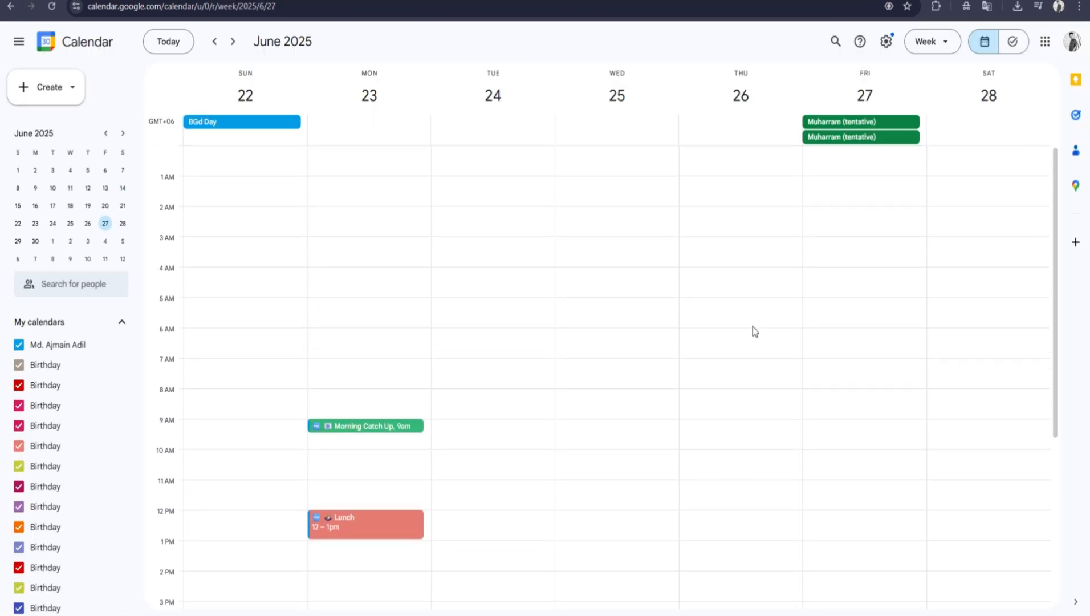
left_click(745, 268)
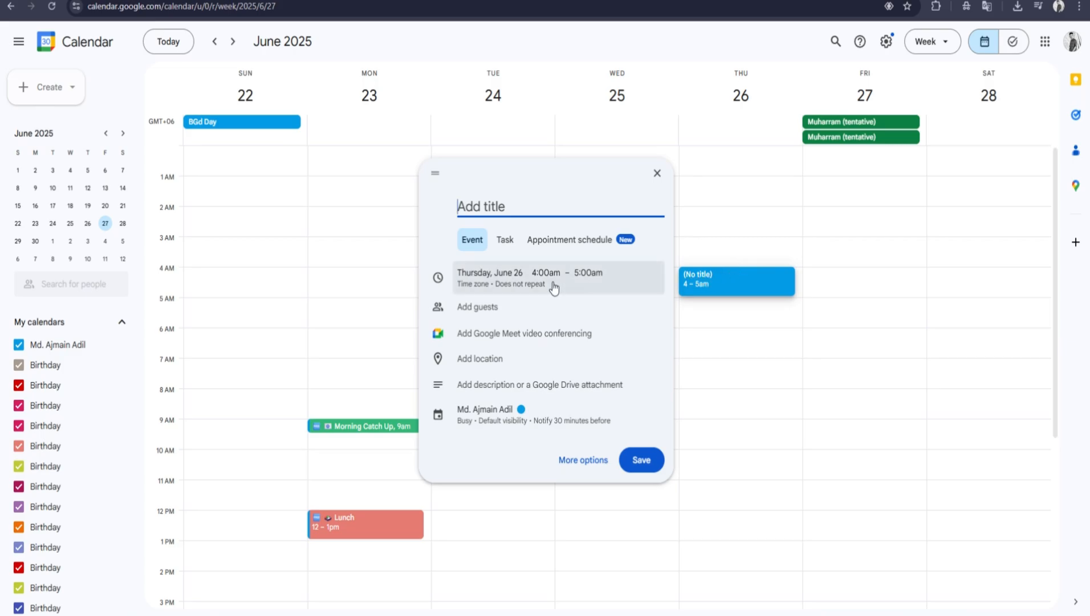
left_click(40, 91)
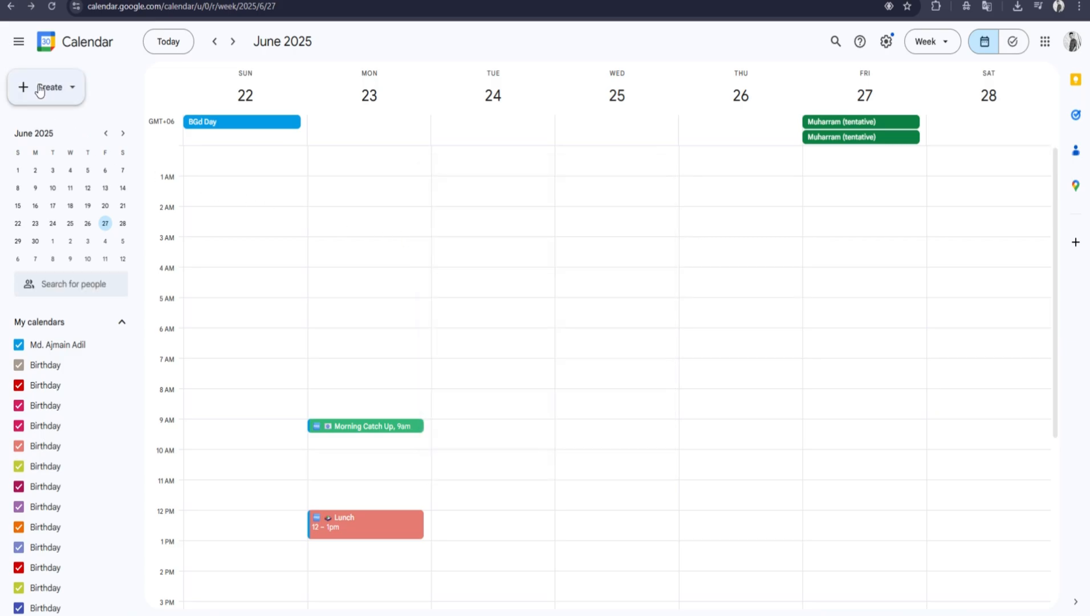
Start a new event for Friday, June 27, add Google Meet video conferencing to it, and copy the conference details
left_click(39, 90)
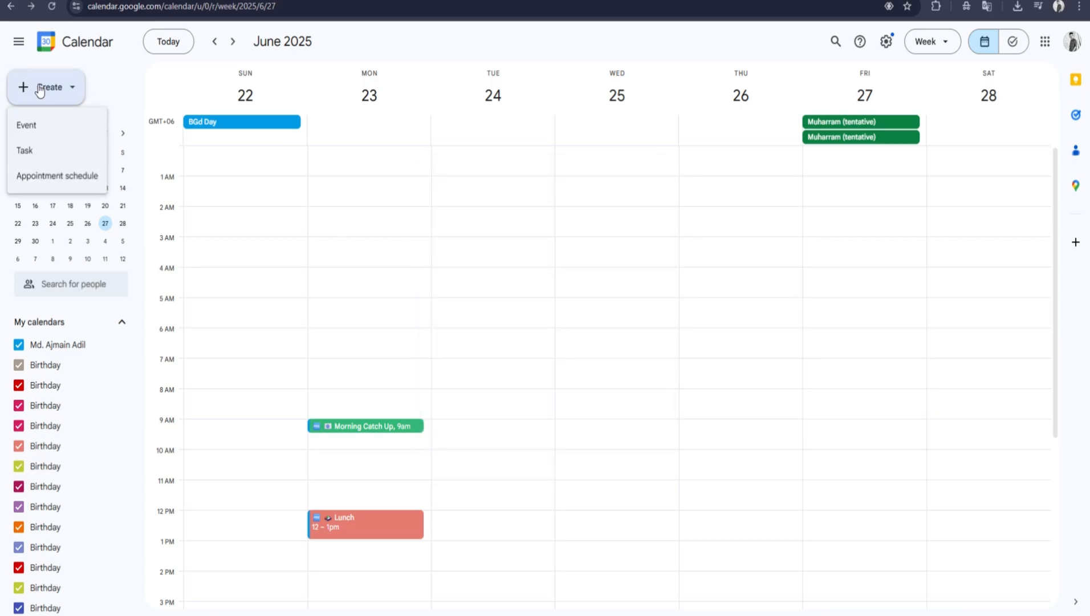
left_click(47, 134)
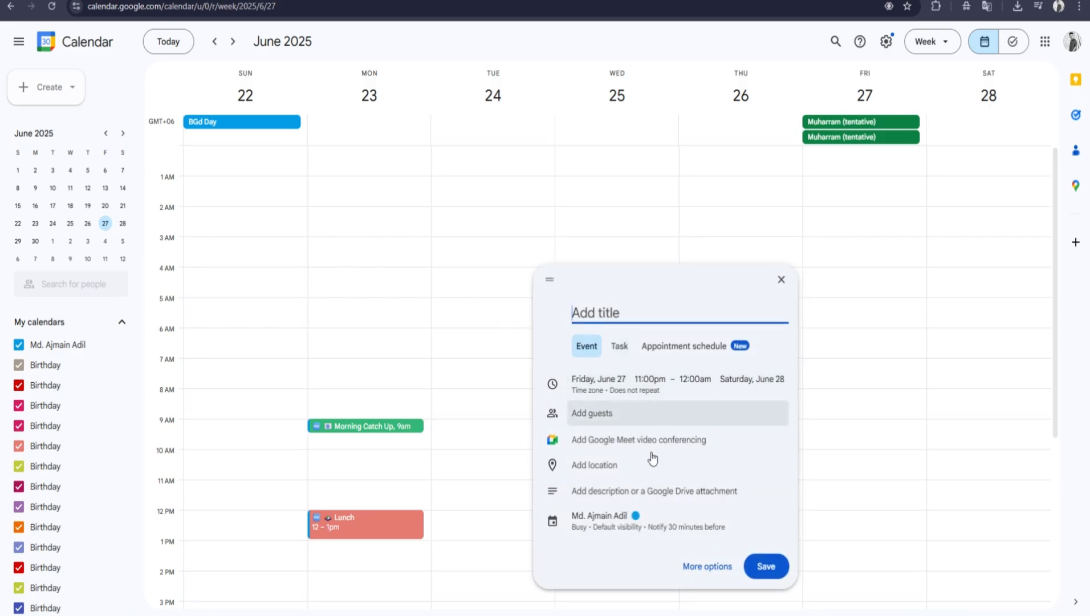
left_click(630, 442)
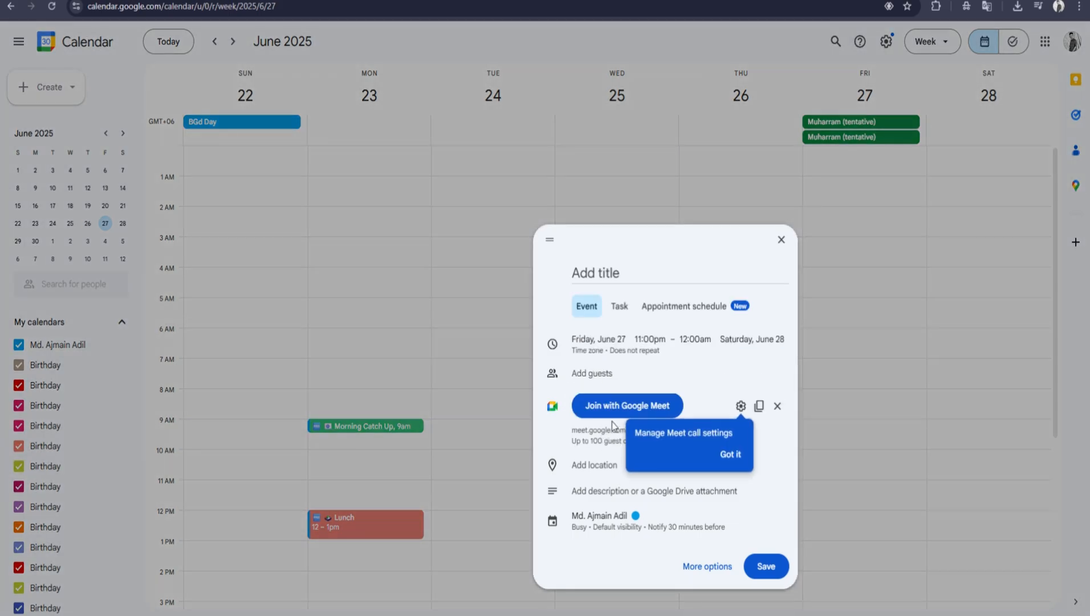
left_click(731, 453)
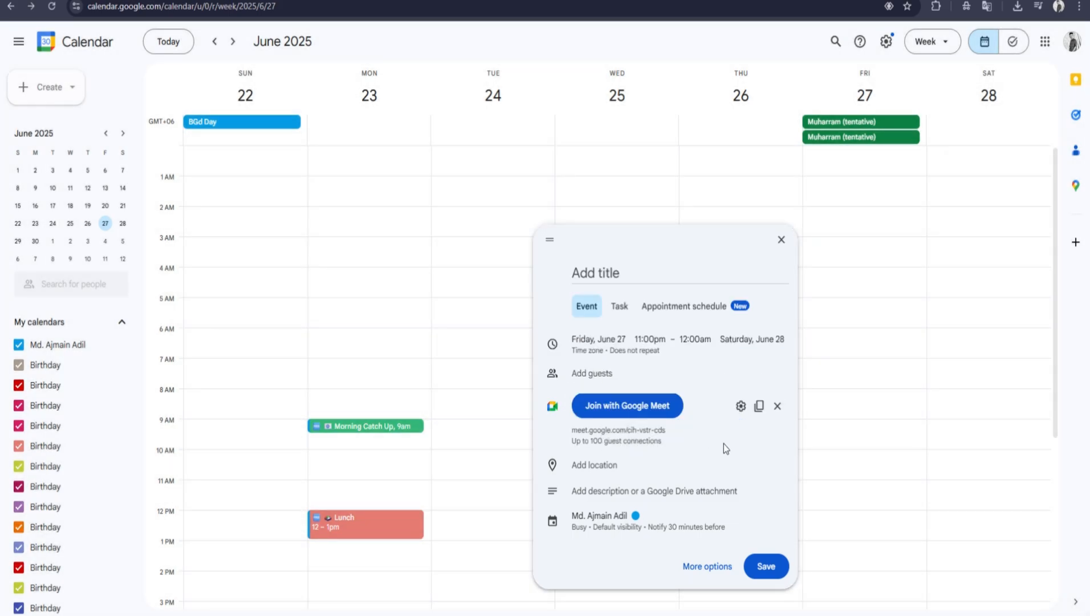
left_click(759, 407)
Switch the new item to an appointment schedule, change it to a task, and save it untitled for Jun 27, 2025 at 11:00pm
left_click(659, 315)
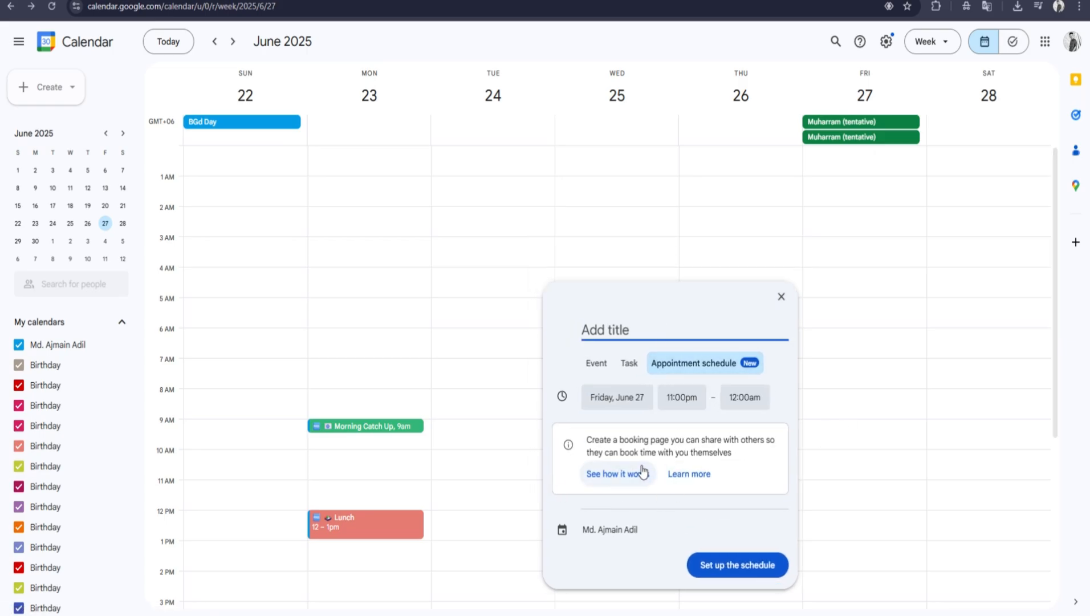
left_click(623, 372)
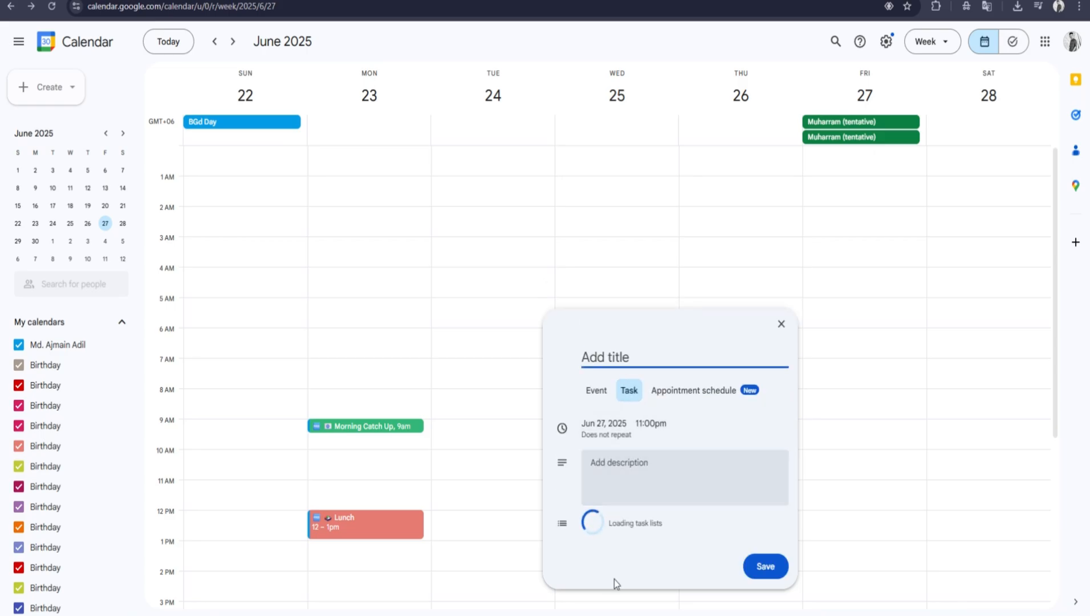
left_click(756, 569)
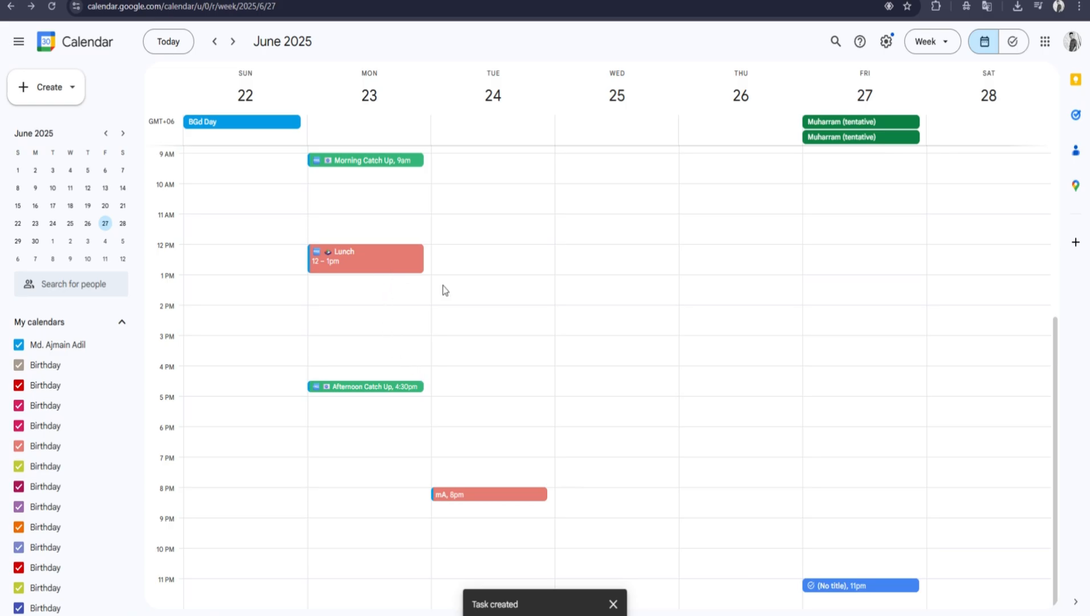
Open the untitled June 27 task for editing to view its fields, and close it without changes
left_click(893, 586)
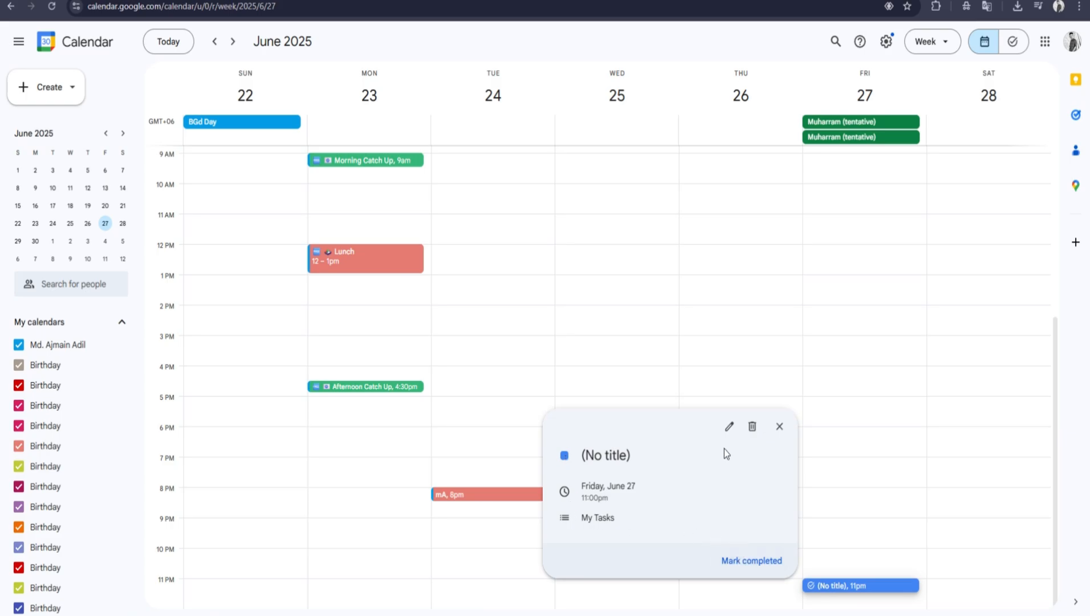
left_click(729, 426)
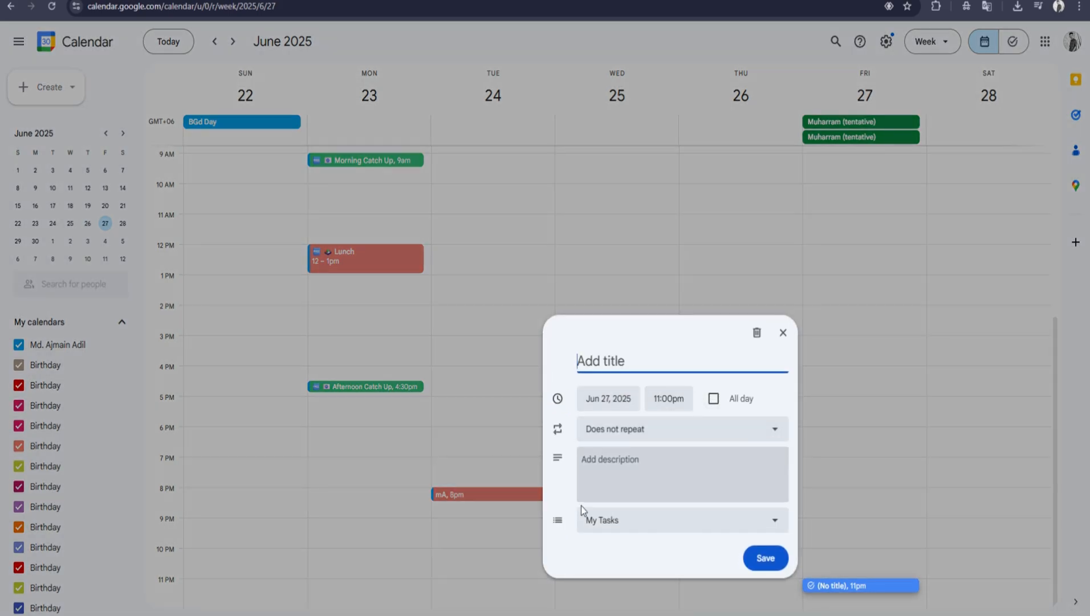
left_click(781, 341)
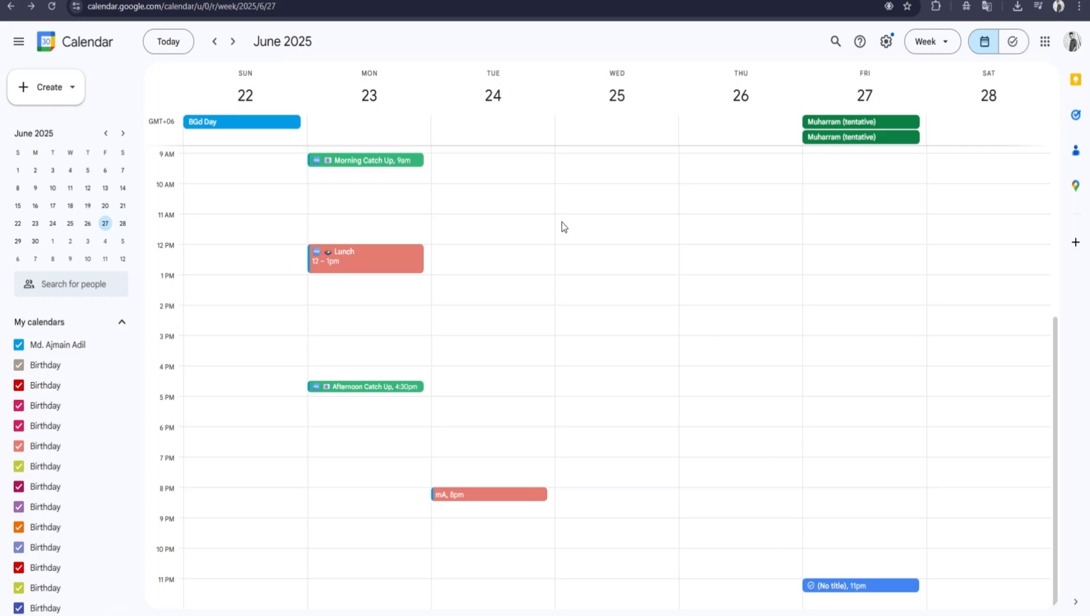
scroll(629, 307, "up", 5)
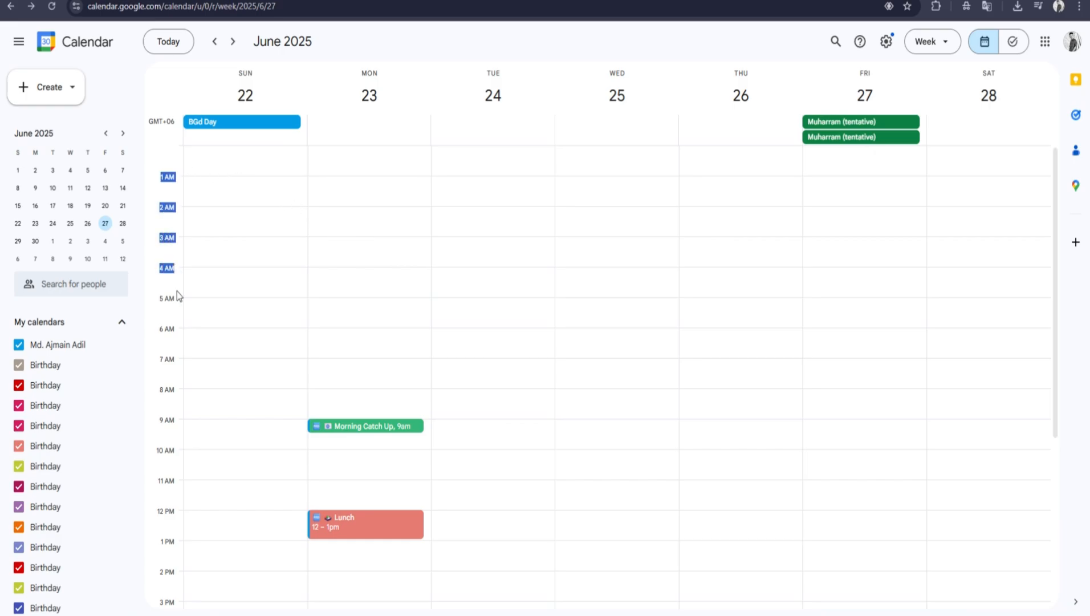
left_click_drag(177, 292, 173, 483)
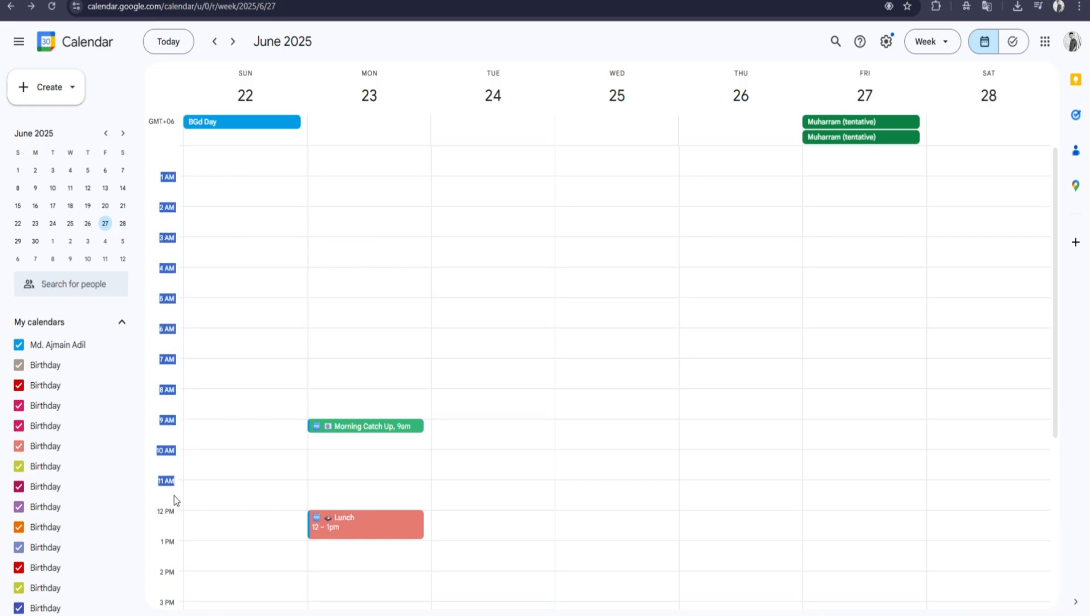
left_click(176, 495)
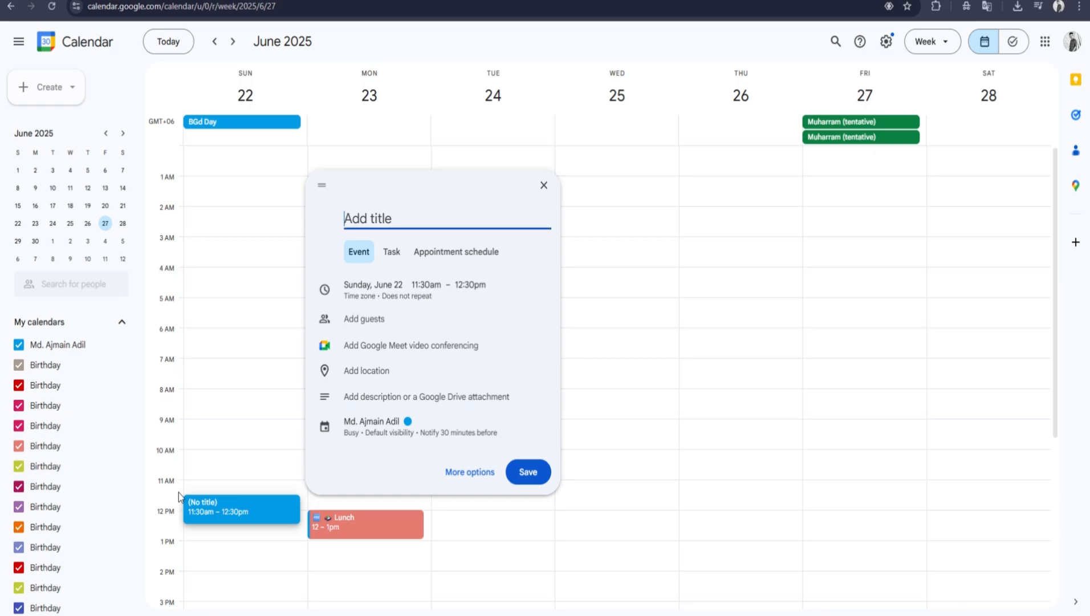
left_click(541, 187)
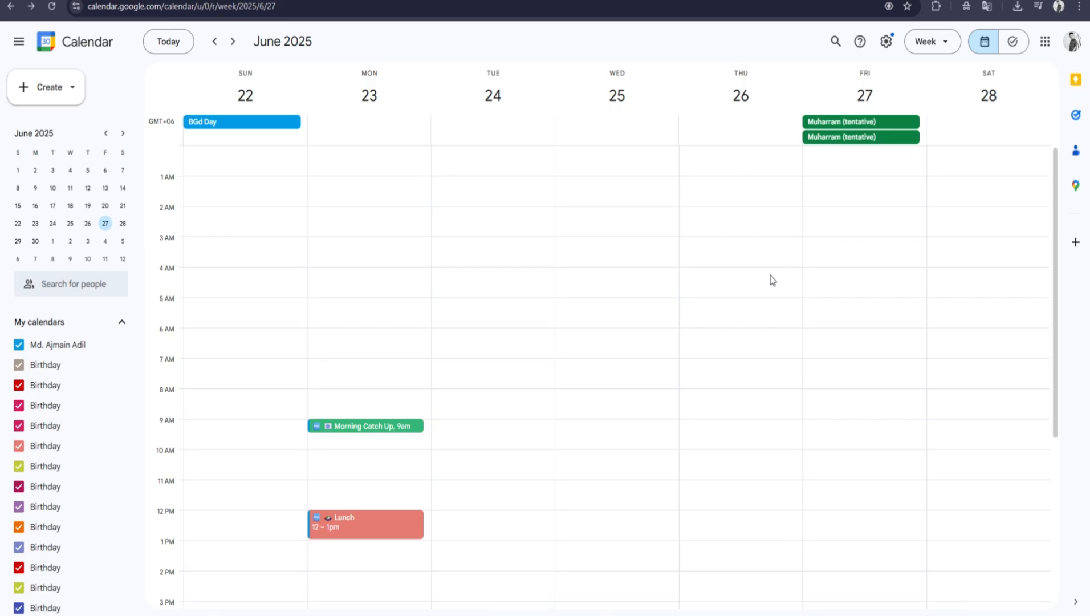
Advance the week view to July 6–12, 2025 and open a new task form for July 11
scroll(769, 275, "down", 5)
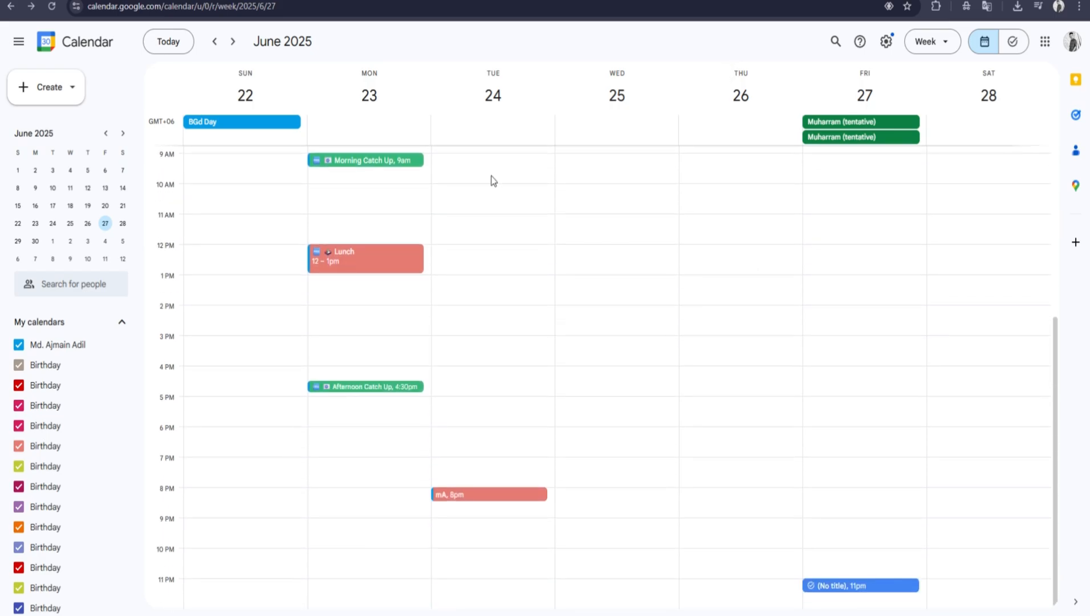
left_click(233, 41)
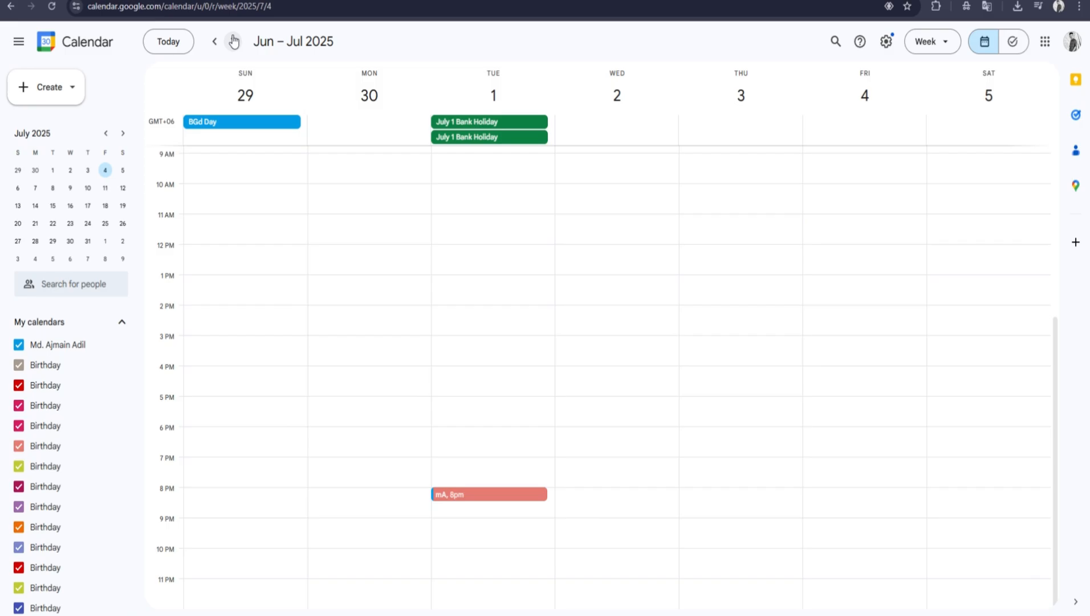
left_click(231, 41)
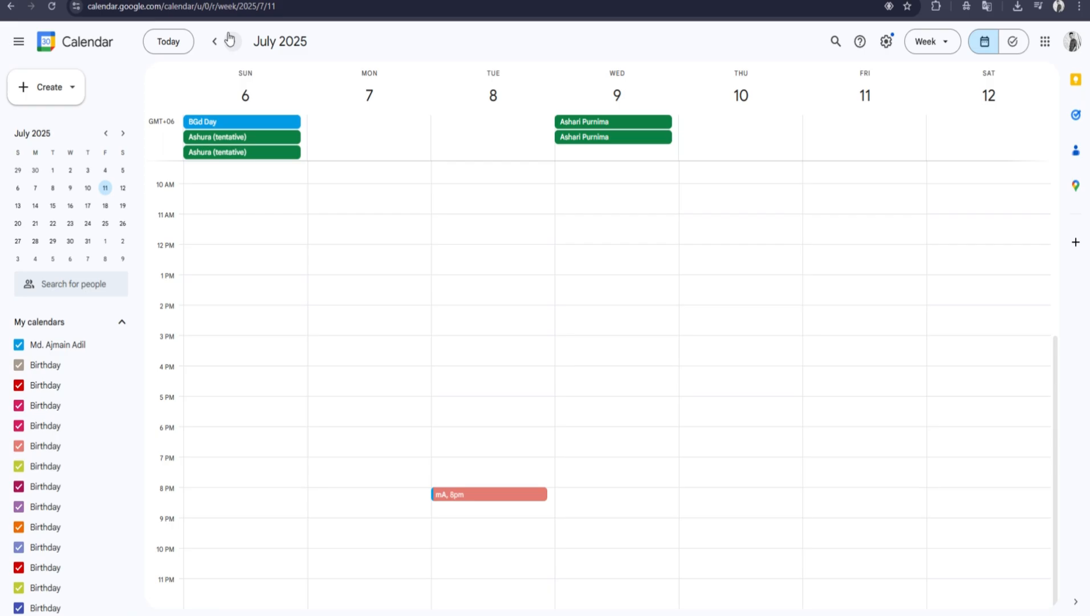
left_click(54, 98)
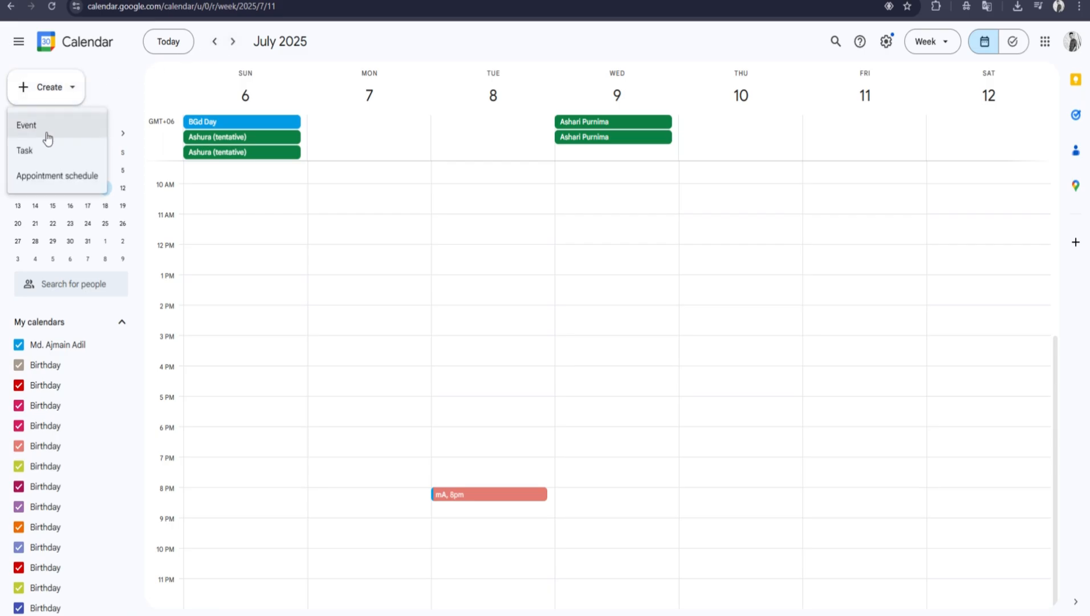
left_click(46, 150)
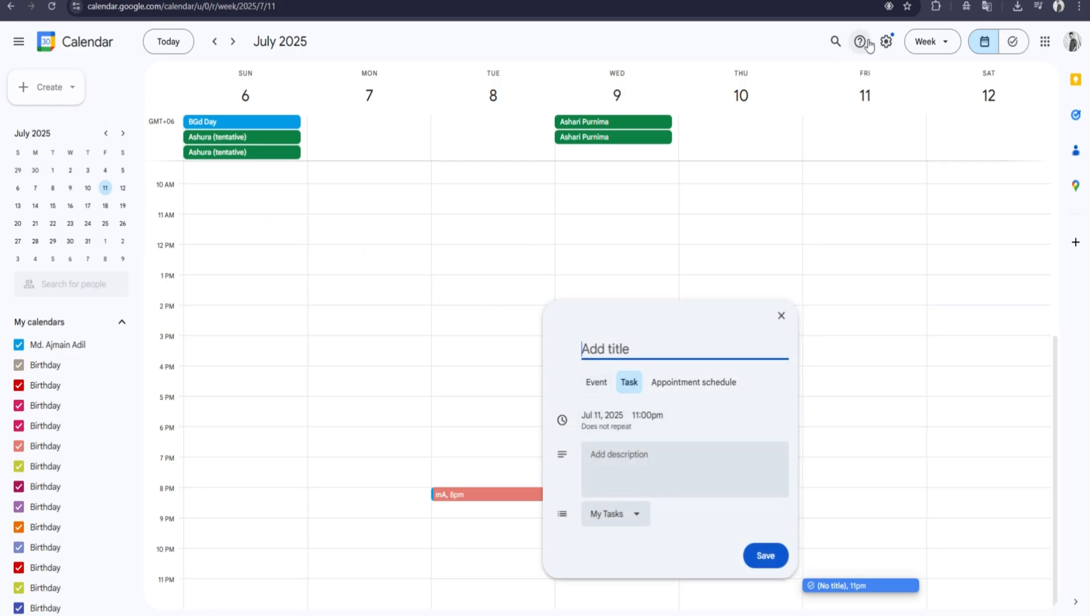
Search the calendar for a suggested person's name, then clear the search and return to the week view
left_click(835, 41)
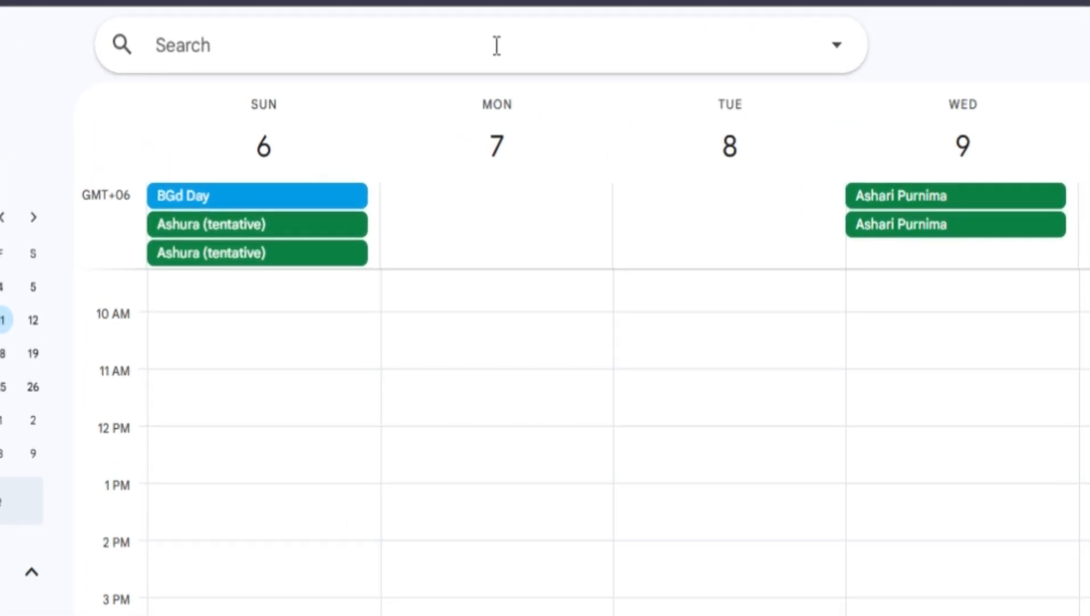
type("d")
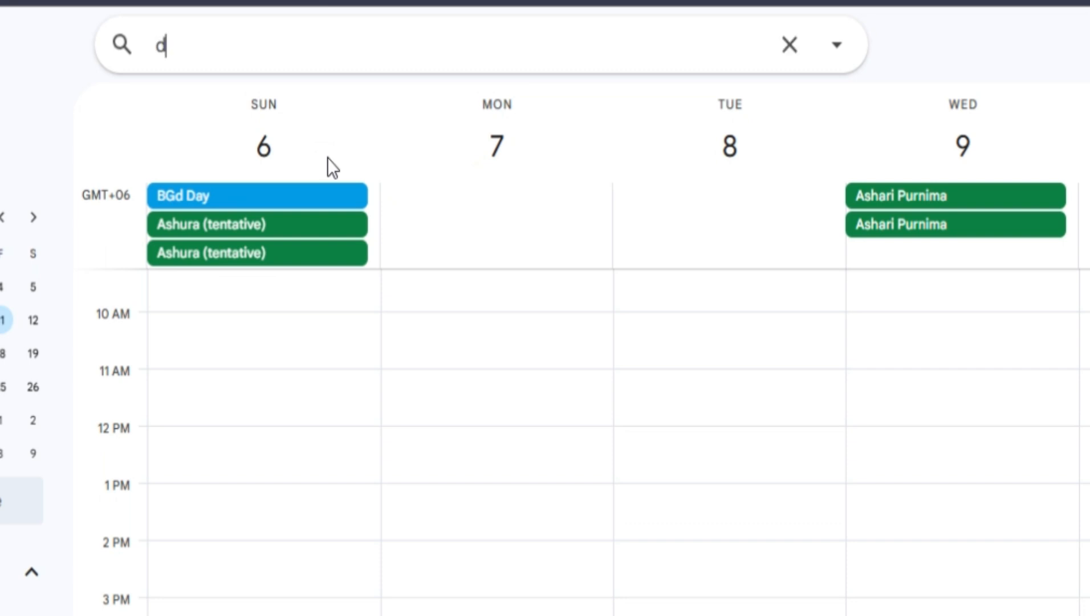
left_click(226, 94)
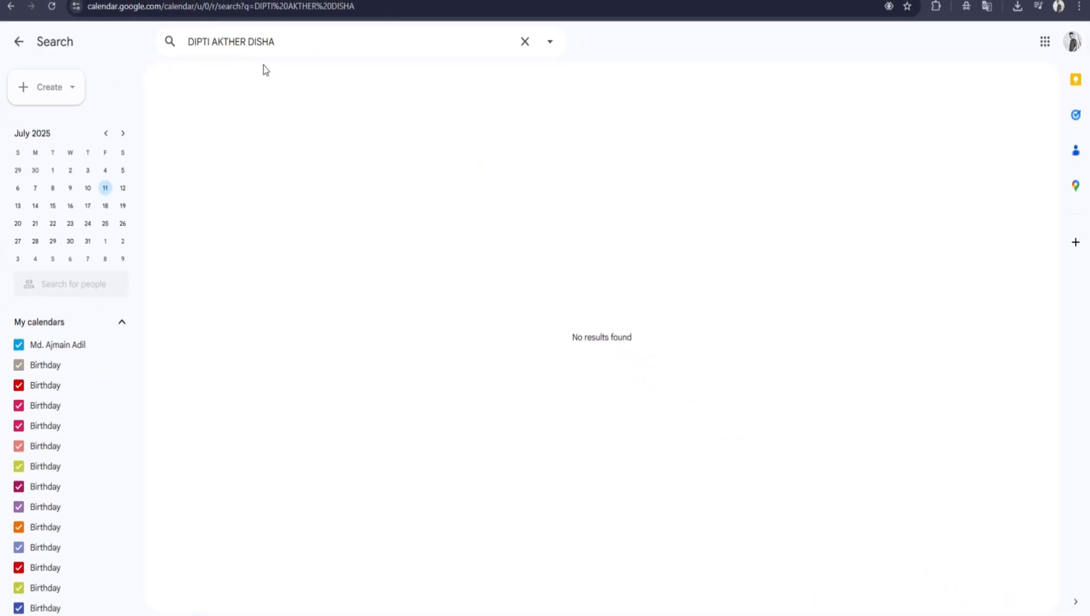
left_click(524, 42)
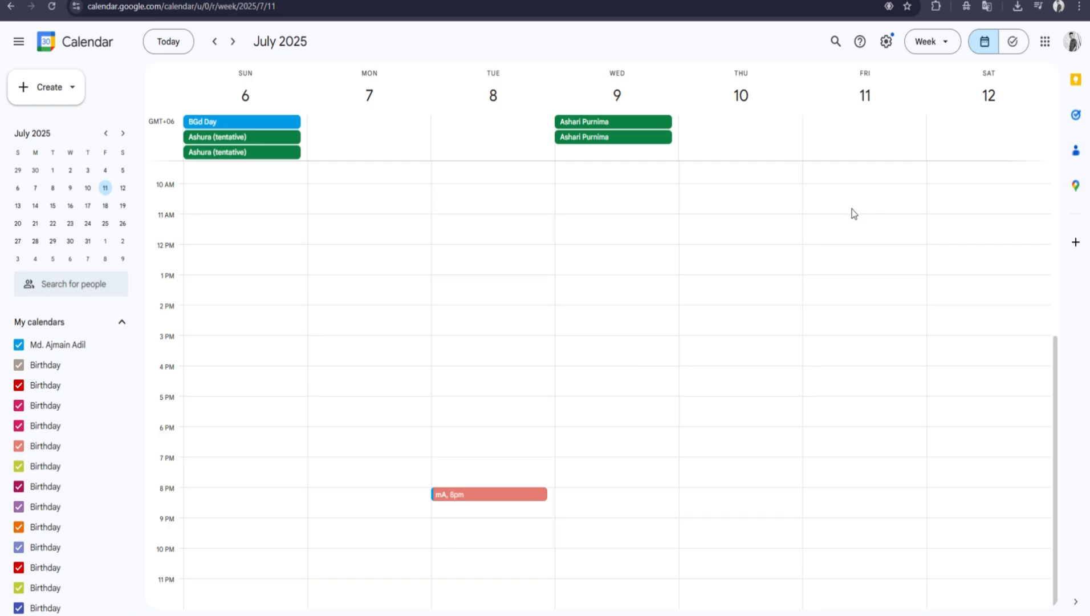
View the full editor for a new event, close it without saving, and collapse My calendars
key("c")
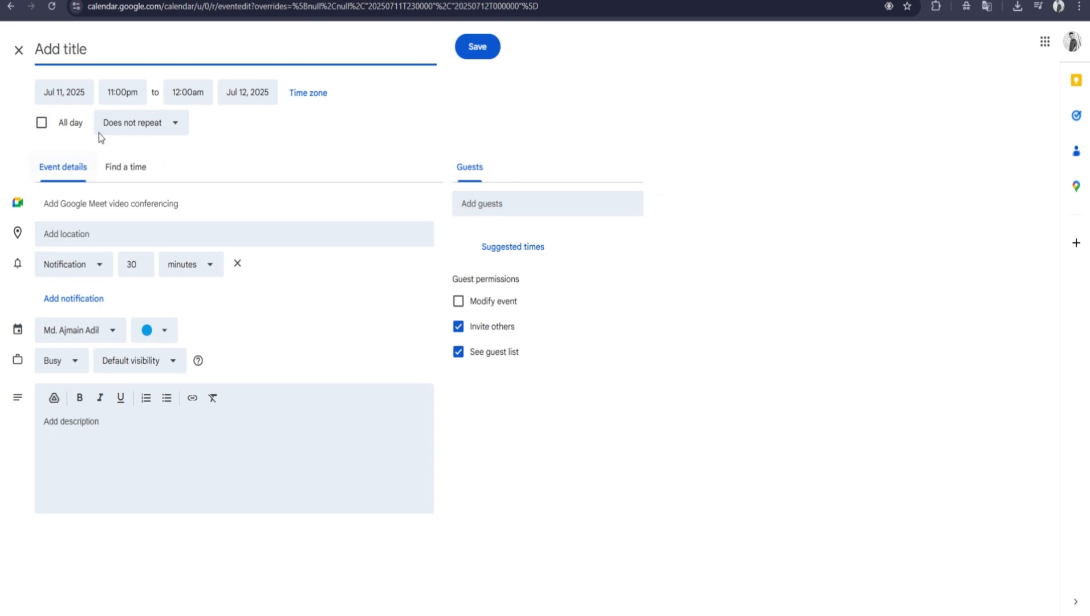
left_click(18, 50)
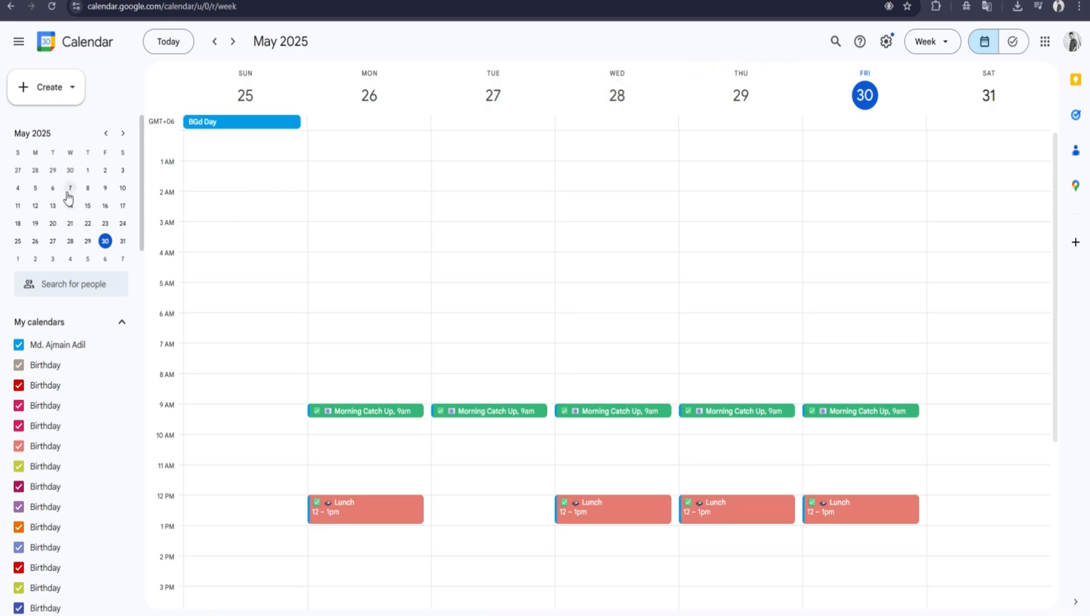
left_click(122, 323)
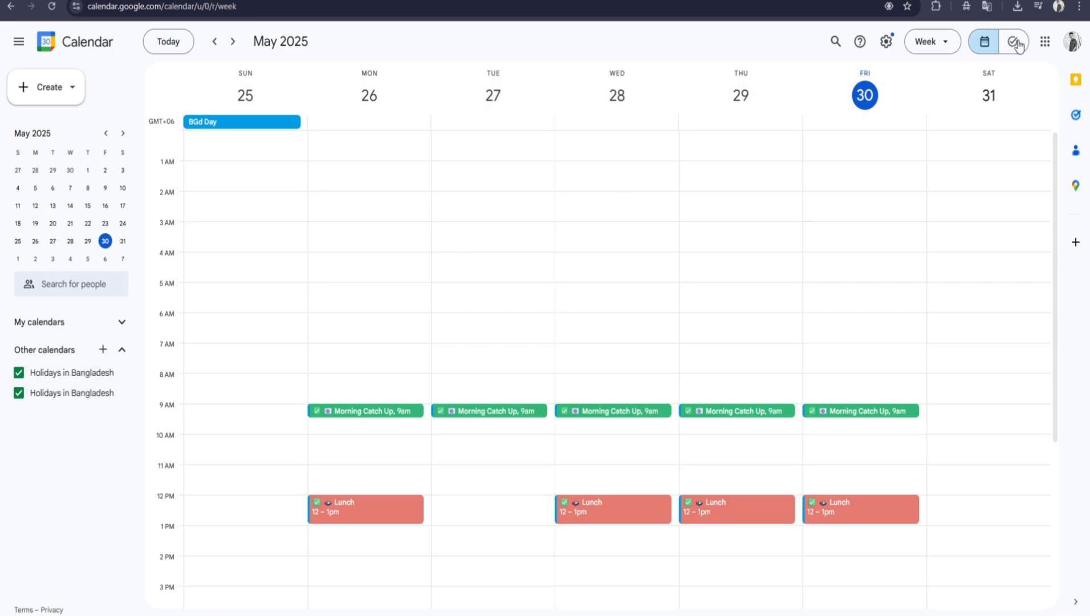
Review the calendar's general settings, including time zone, notification and view options, and return to the week view
left_click(887, 42)
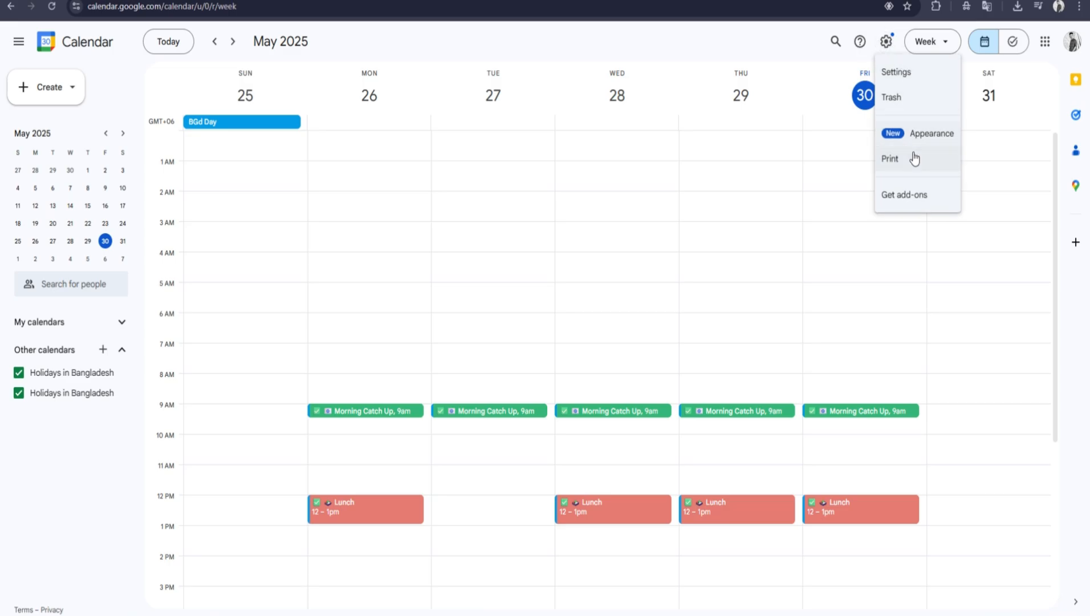
left_click(895, 72)
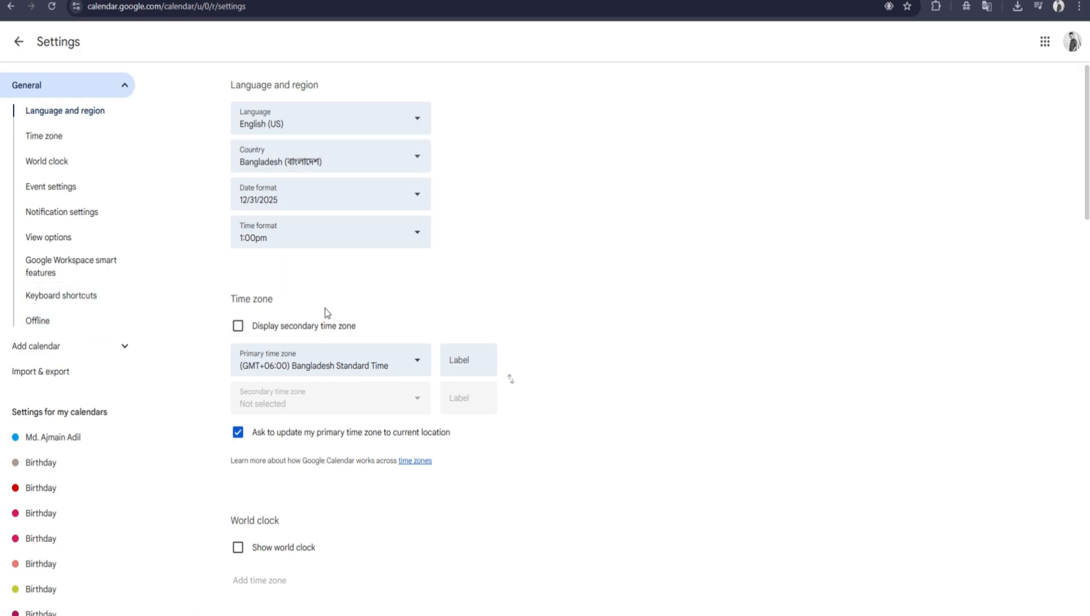
scroll(326, 313, "down", 12)
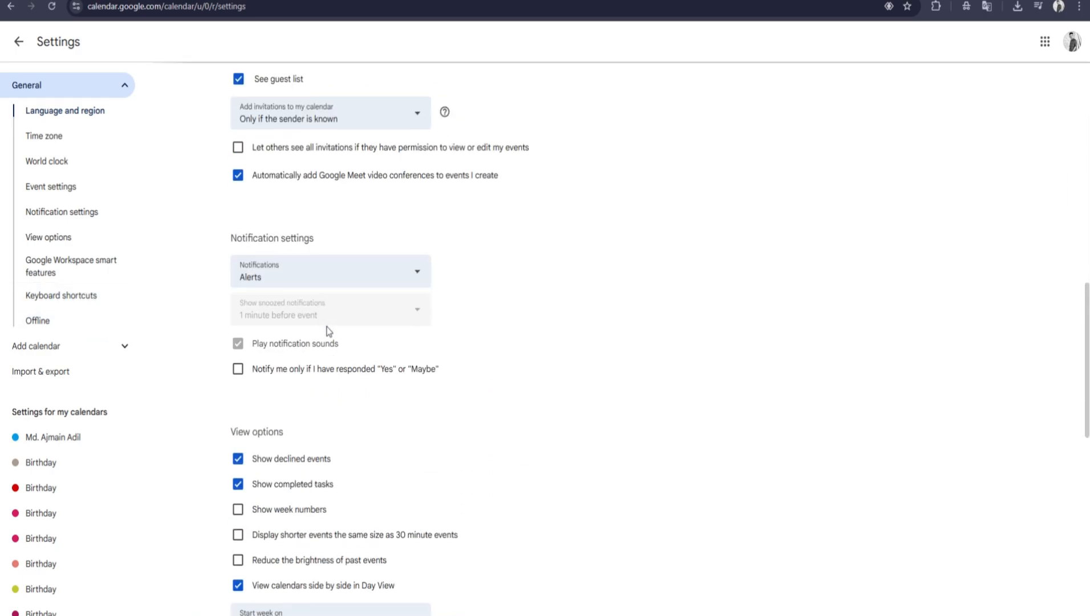
scroll(327, 328, "down", 7)
scroll(328, 328, "up", 18)
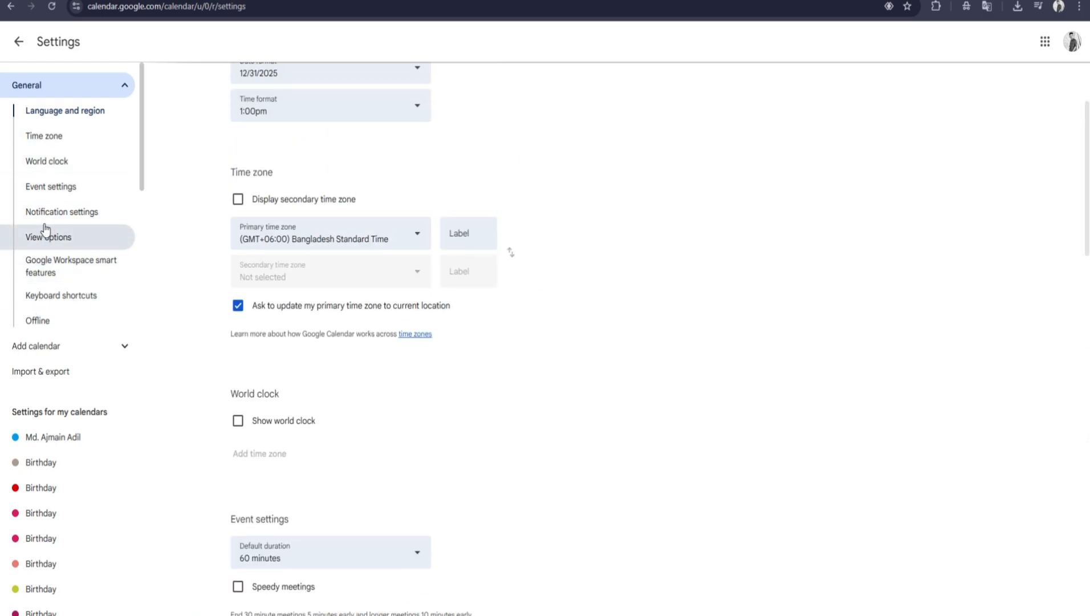
left_click(19, 43)
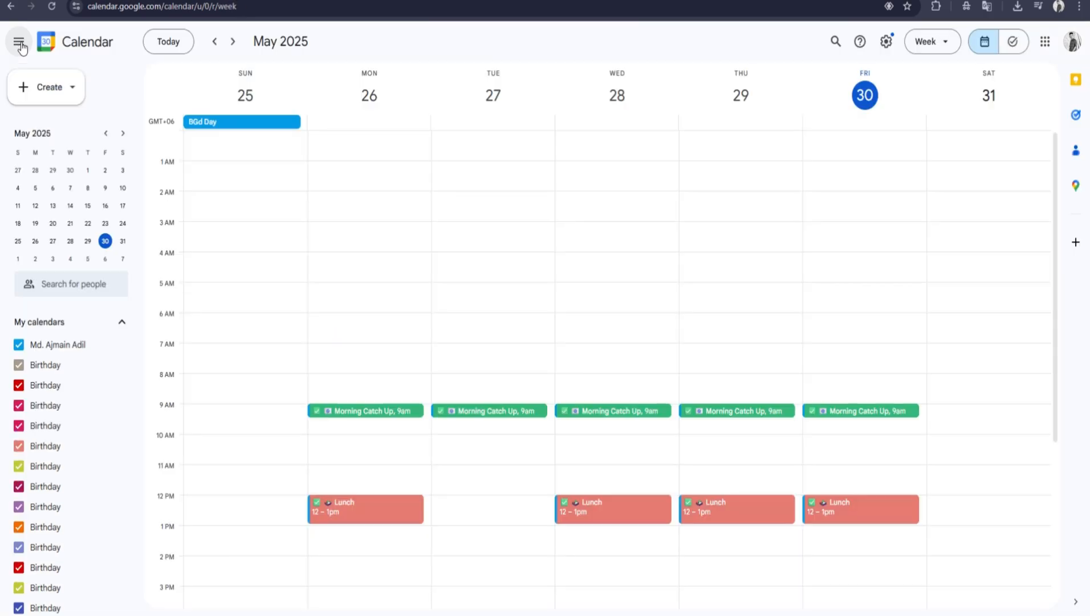